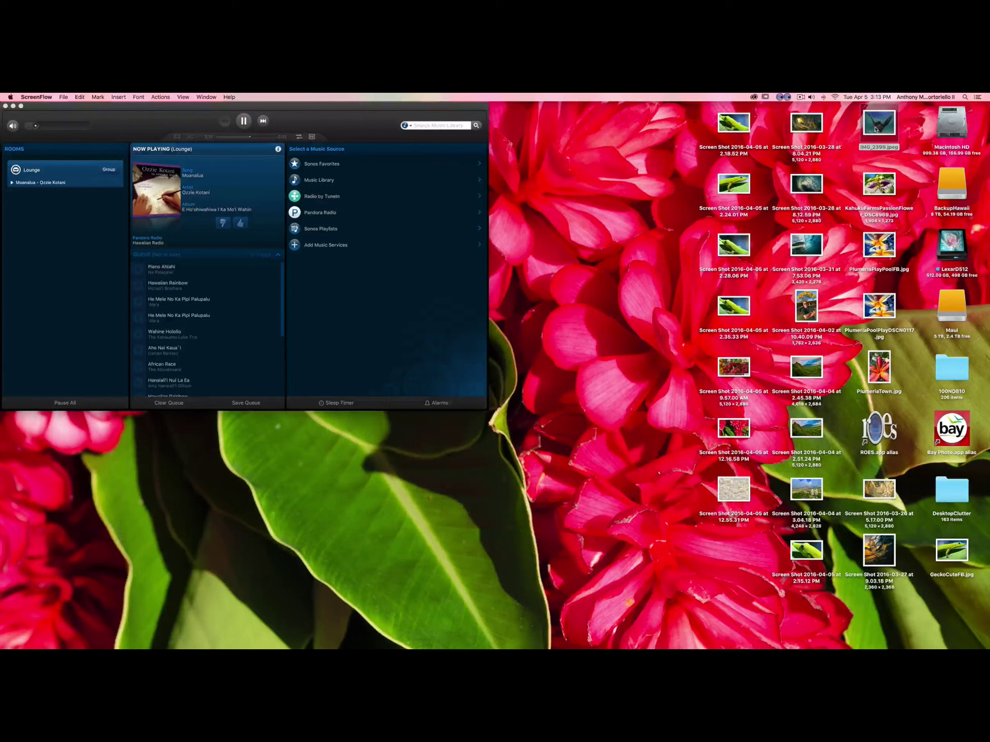
Step: Open IMG_2399.jpeg from the desktop in Photoshop and switch the photo to full-screen mode
{"action": "left_click_drag", "start_coordinate": [867, 137], "coordinate": [194, 646]}
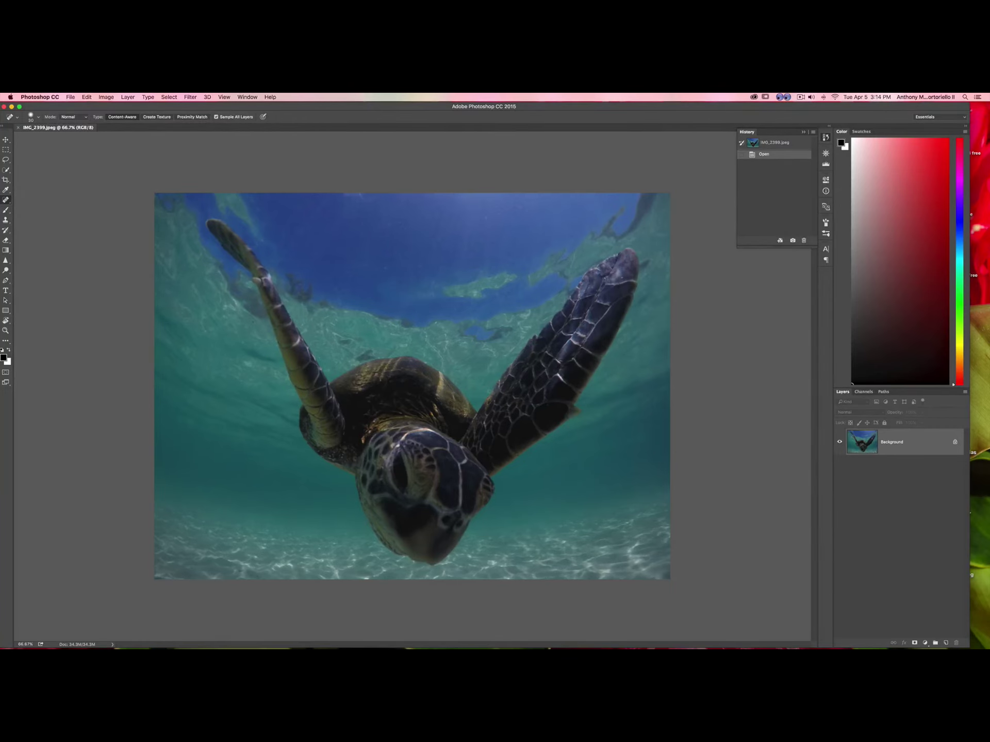
{"action": "key", "text": "f"}
{"action": "left_click_drag", "start_coordinate": [559, 301], "coordinate": [482, 395]}
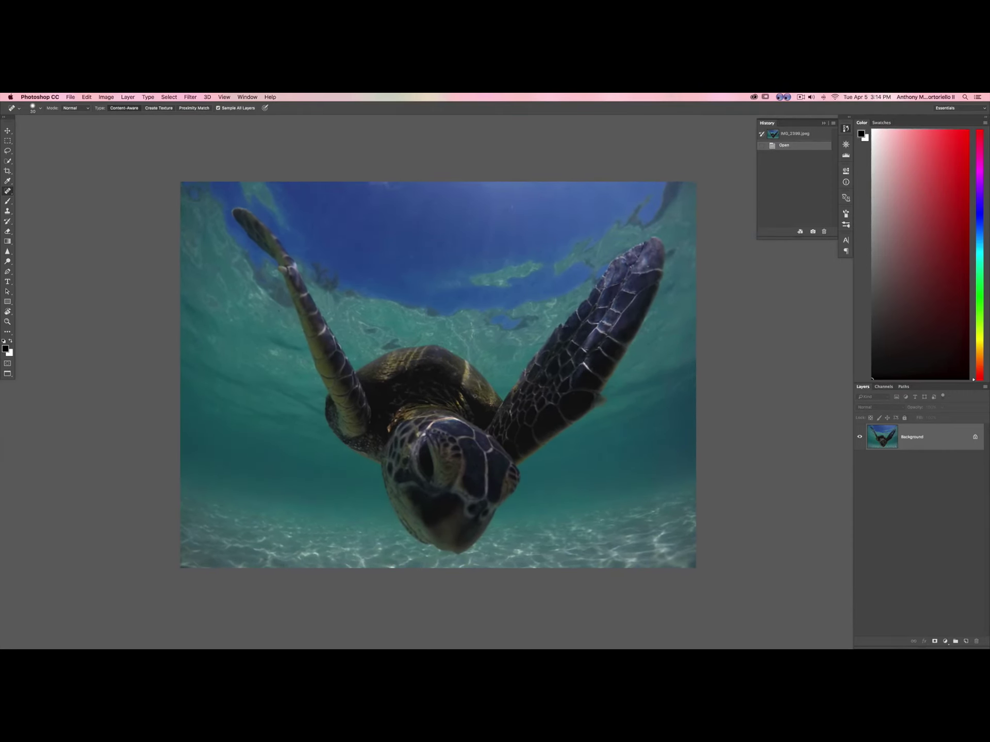
{"action": "scroll", "coordinate": [481, 411], "scroll_direction": "down", "scroll_amount": 2}
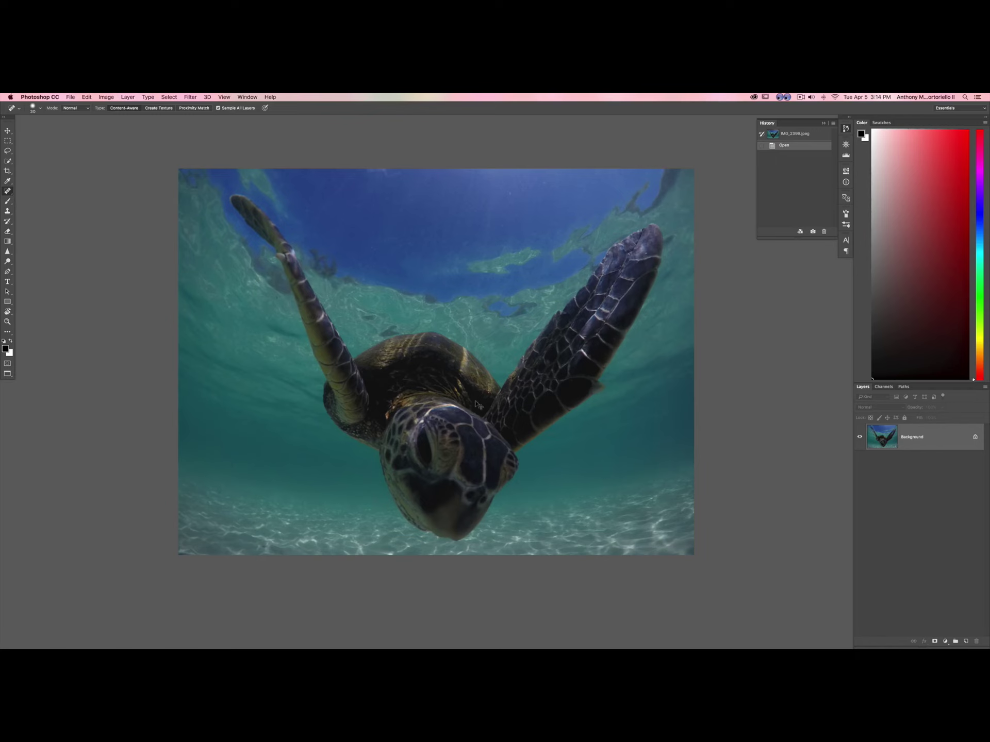
Step: Duplicate the background layer and open the Camera Raw Filter on the copy
{"action": "key", "text": "super+j"}
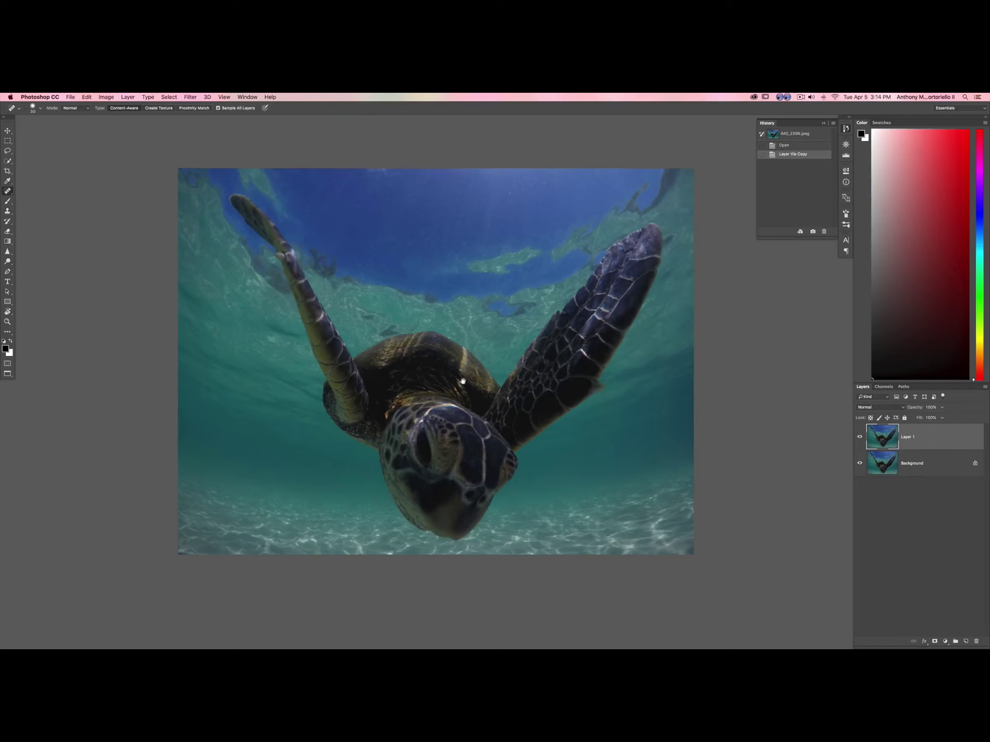
{"action": "left_click_drag", "start_coordinate": [463, 382], "coordinate": [472, 378]}
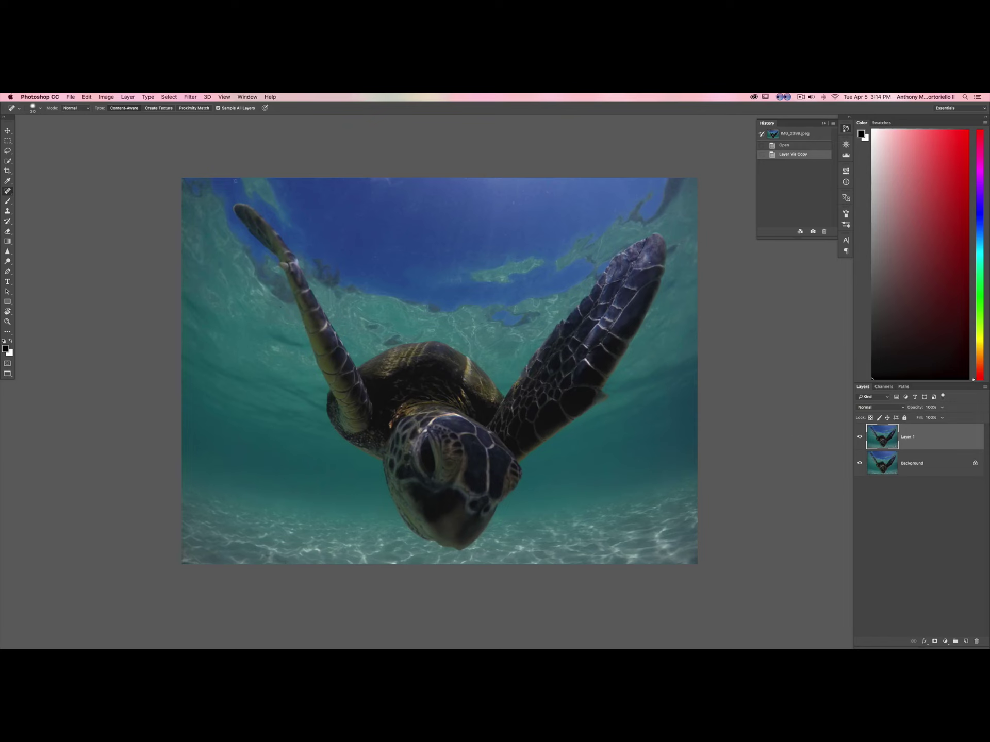
{"action": "left_click", "coordinate": [189, 96]}
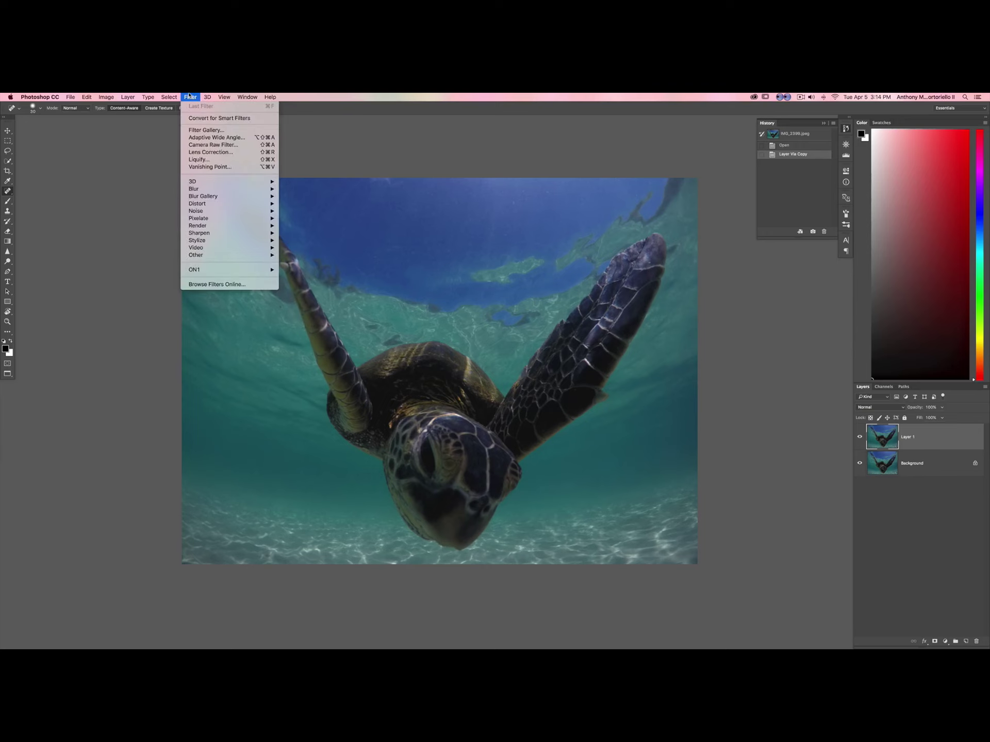
{"action": "left_click", "coordinate": [212, 145]}
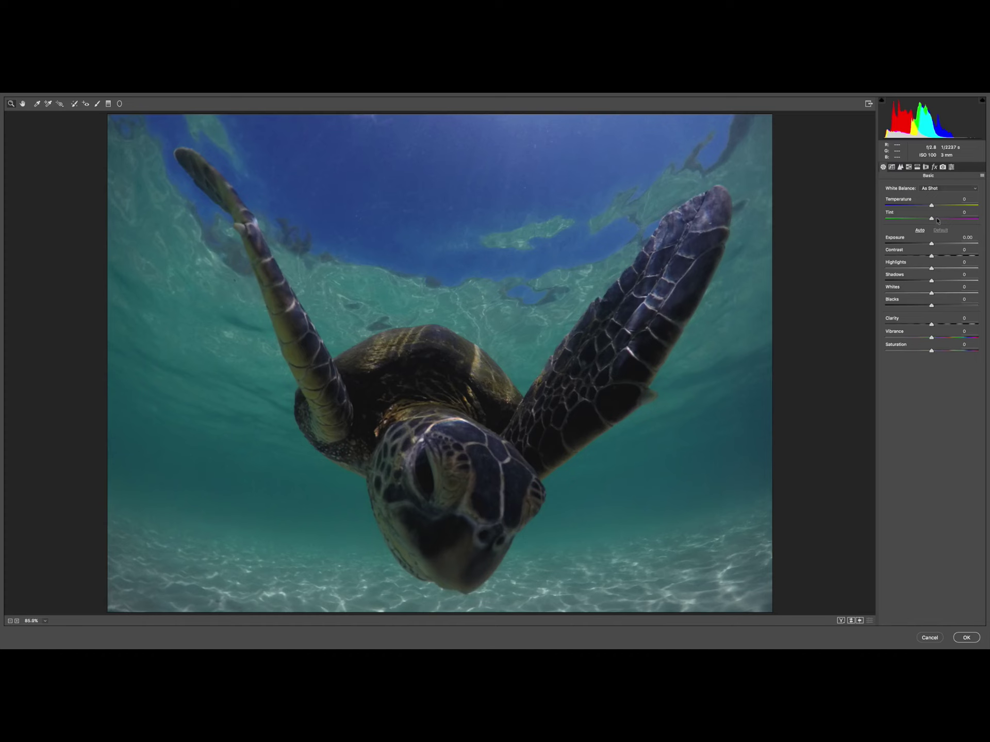
{"action": "left_click_drag", "start_coordinate": [934, 347], "coordinate": [946, 342]}
{"action": "key", "text": "super+Tab"}
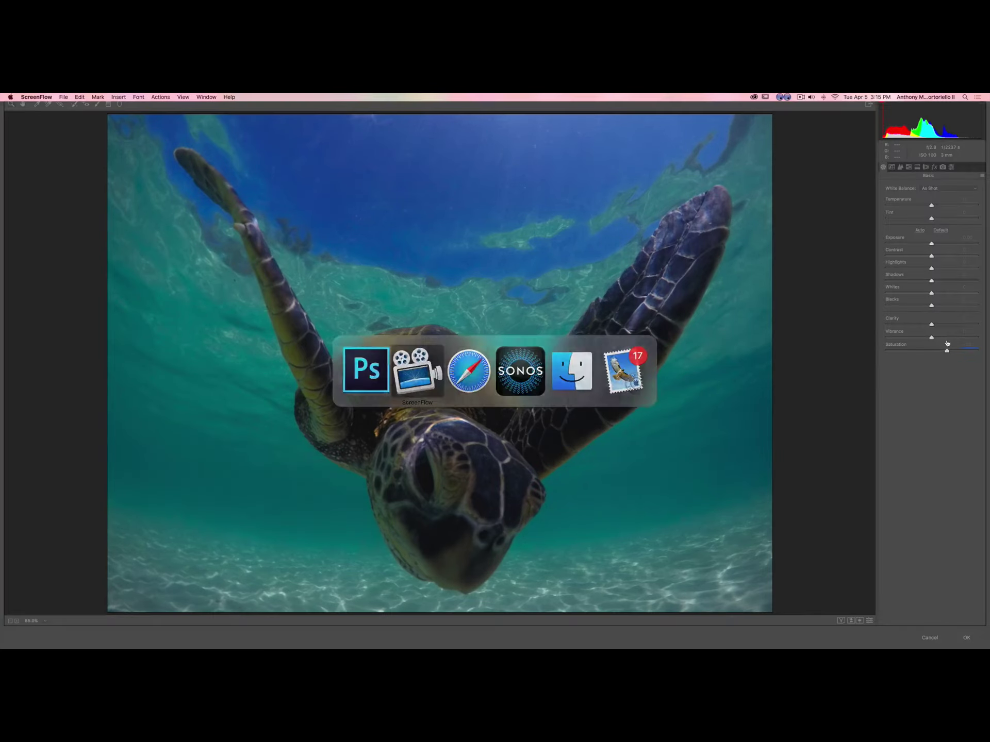
{"action": "key", "text": "super+Tab"}
{"action": "key", "text": "super+Tab"}
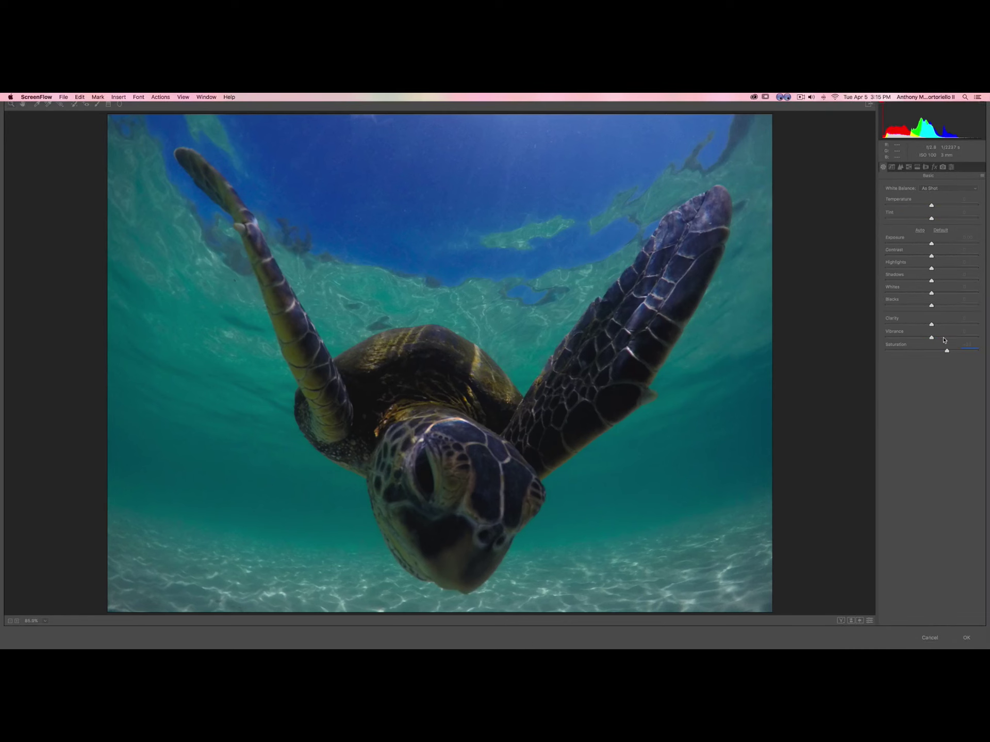
{"action": "left_click", "coordinate": [944, 340]}
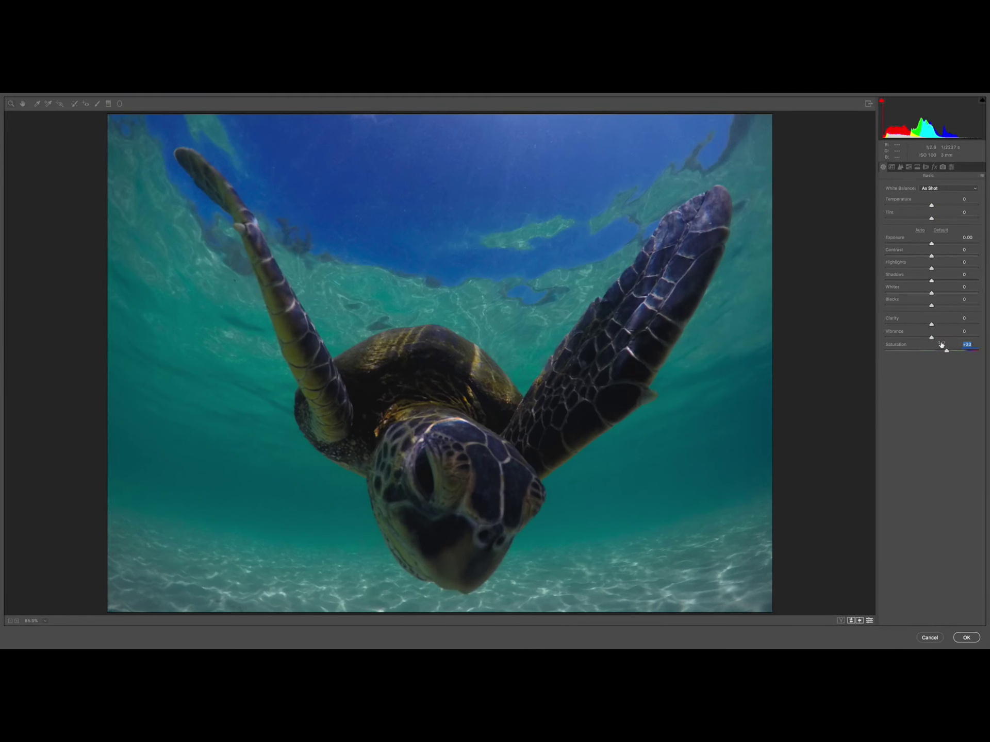
{"action": "double_click", "coordinate": [943, 342]}
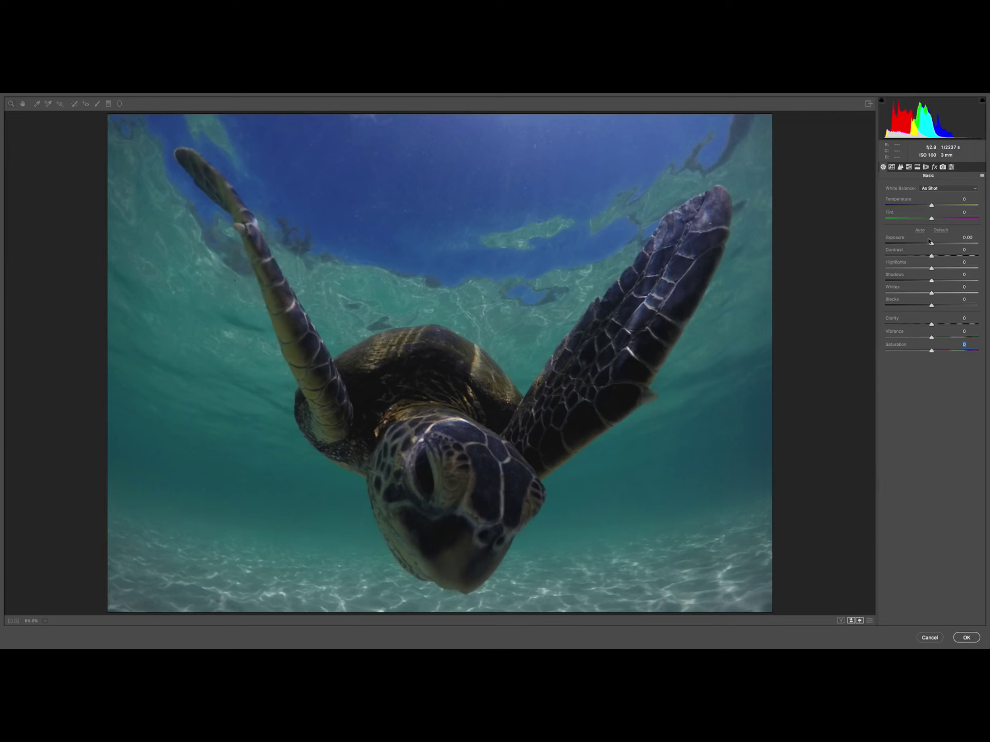
Step: Set the Exposure to +0.91 and the Saturation to +27 for the turtle photo
{"action": "left_click", "coordinate": [929, 240]}
{"action": "left_click_drag", "start_coordinate": [930, 241], "coordinate": [935, 239]}
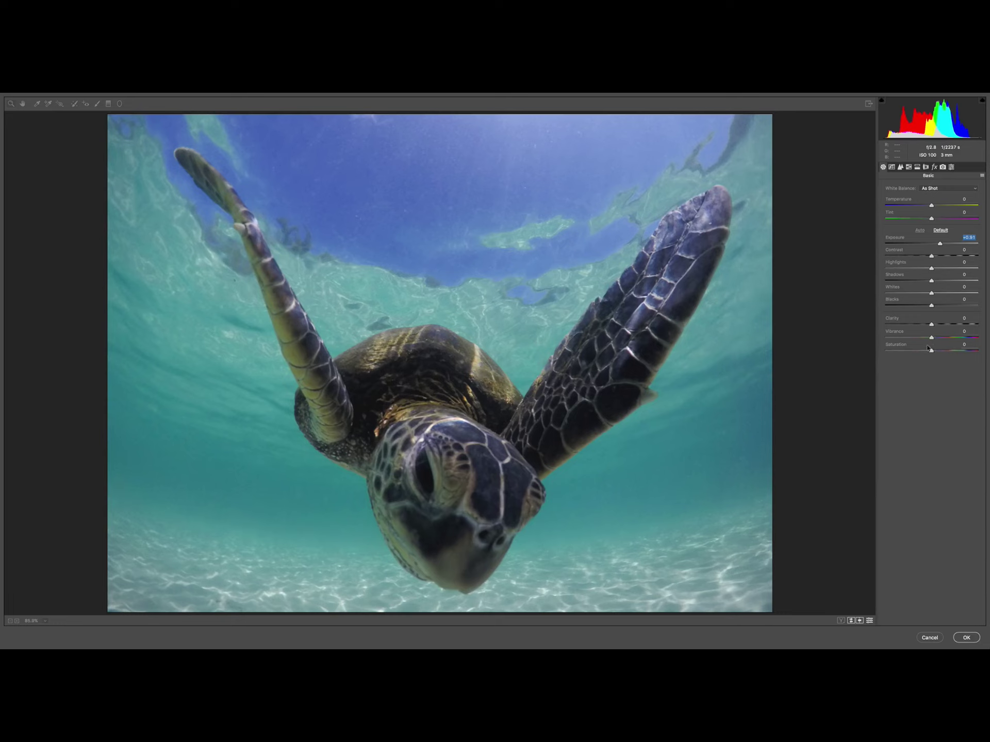
{"action": "left_click_drag", "start_coordinate": [929, 348], "coordinate": [941, 346]}
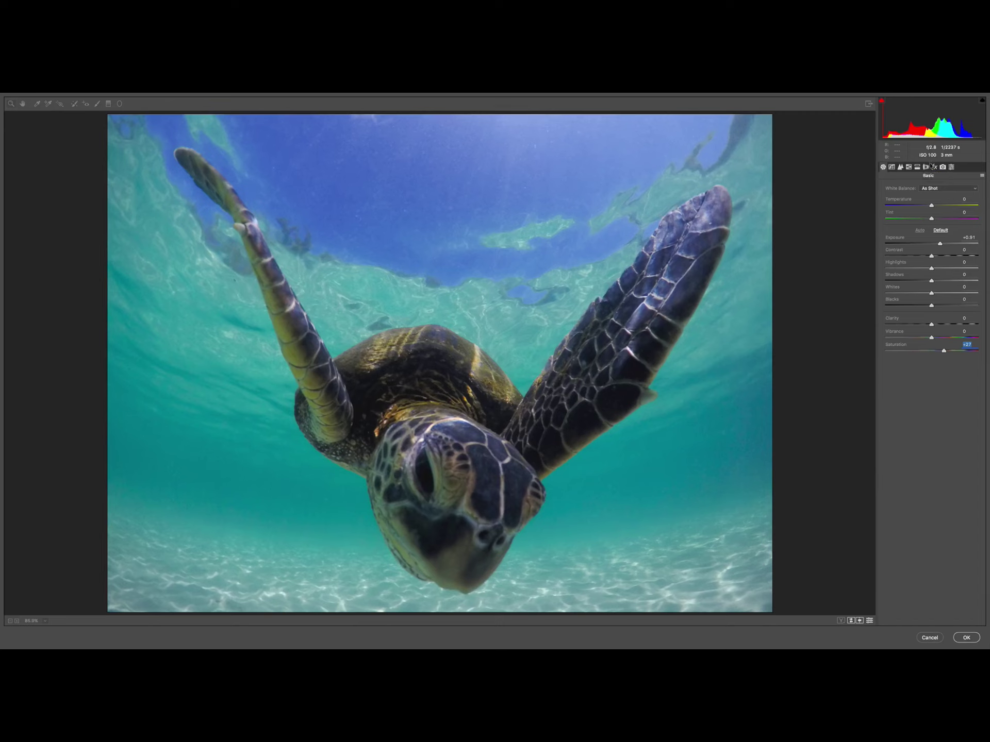
Step: Set the Dehaze amount to +5 in the Camera Raw effects
{"action": "left_click", "coordinate": [933, 167]}
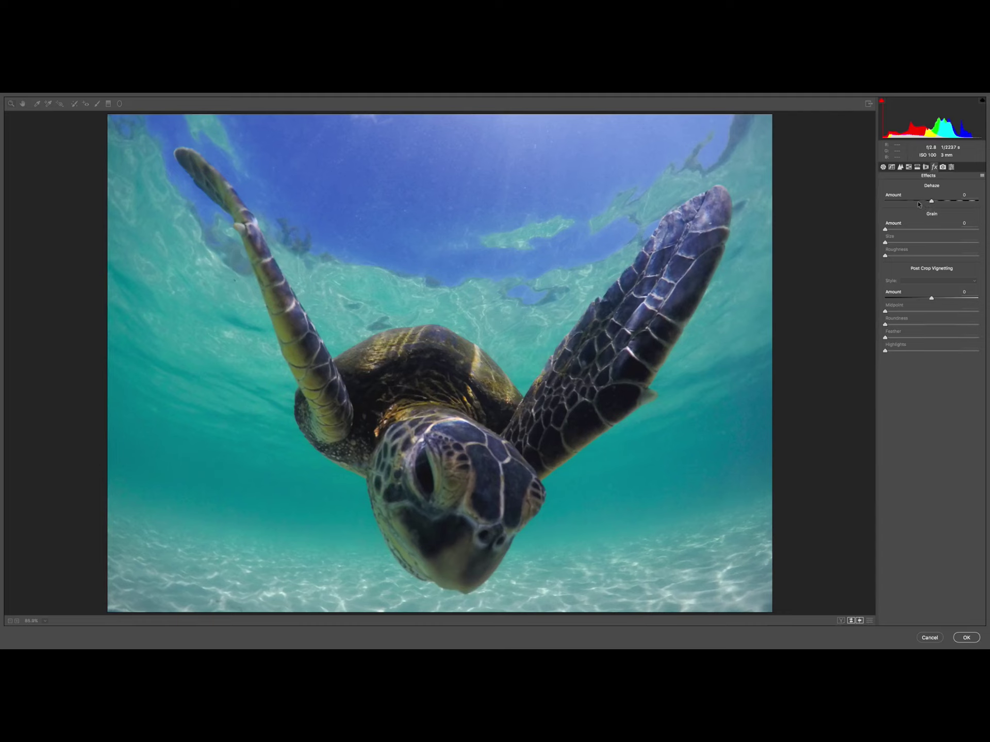
{"action": "left_click_drag", "start_coordinate": [927, 199], "coordinate": [936, 198]}
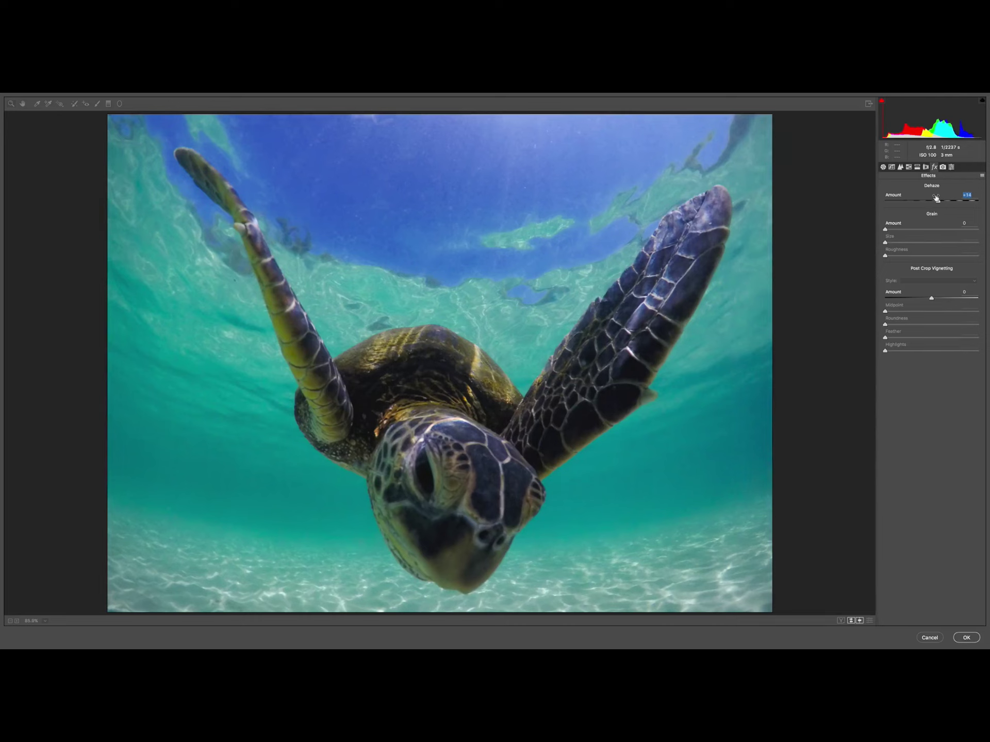
{"action": "left_click_drag", "start_coordinate": [933, 198], "coordinate": [934, 198]}
{"action": "left_click_drag", "start_coordinate": [934, 198], "coordinate": [933, 197]}
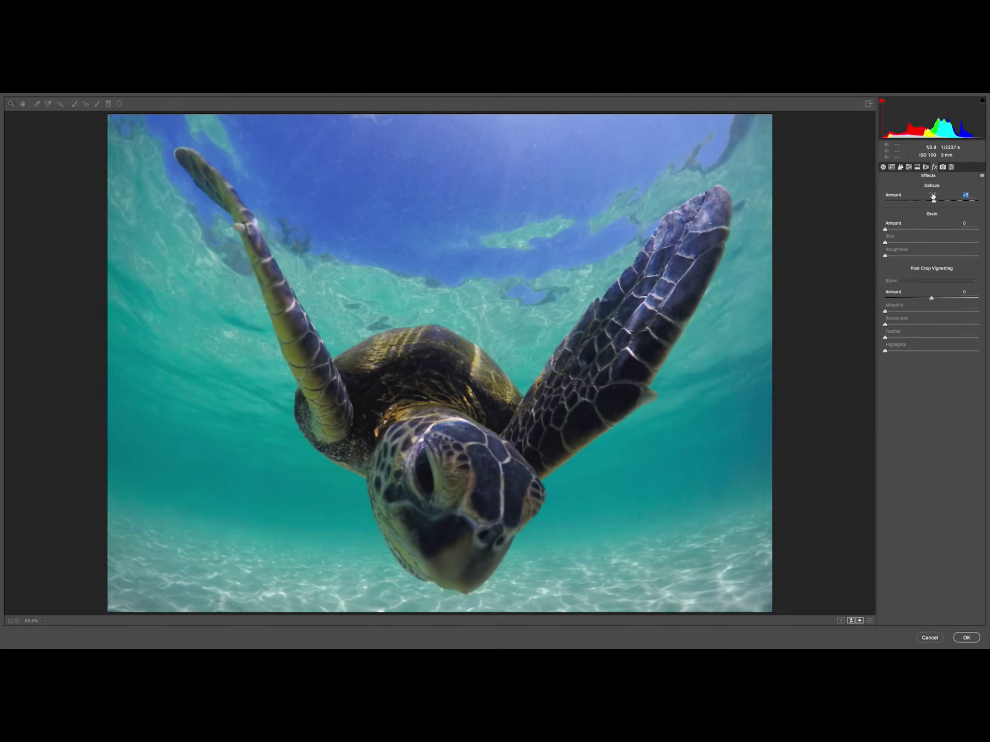
Step: Set Shadows to +16, Exposure to +1.15, Blacks to +29 and Whites to +22, and check the highlight clipping
{"action": "left_click", "coordinate": [882, 167]}
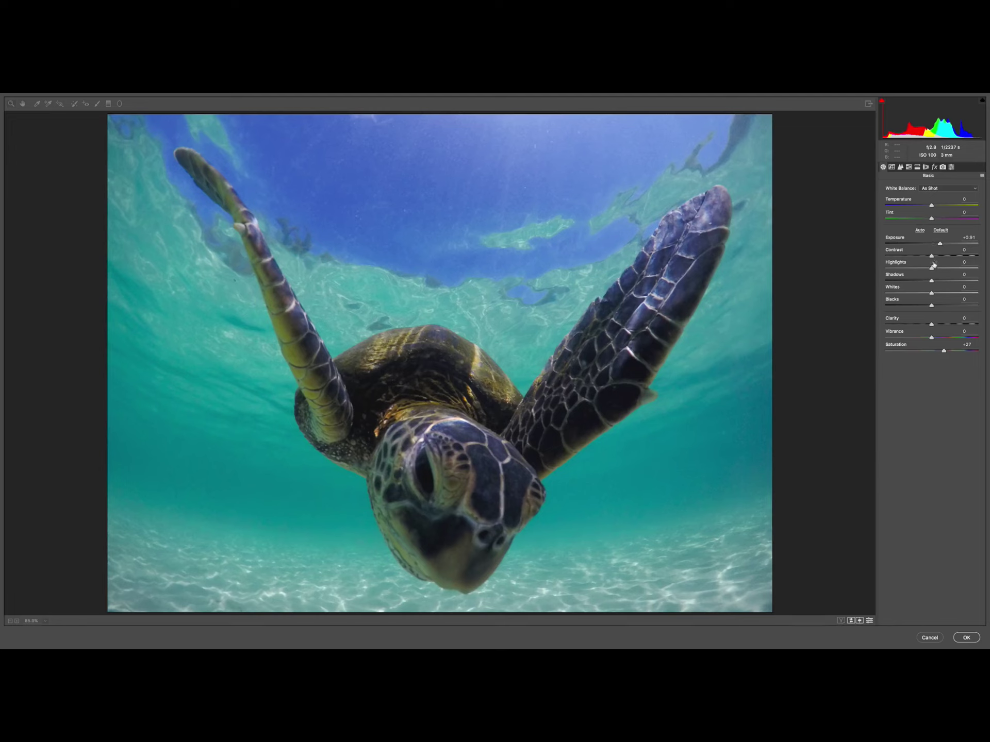
{"action": "left_click_drag", "start_coordinate": [936, 278], "coordinate": [944, 280]}
{"action": "left_click_drag", "start_coordinate": [939, 243], "coordinate": [943, 244]}
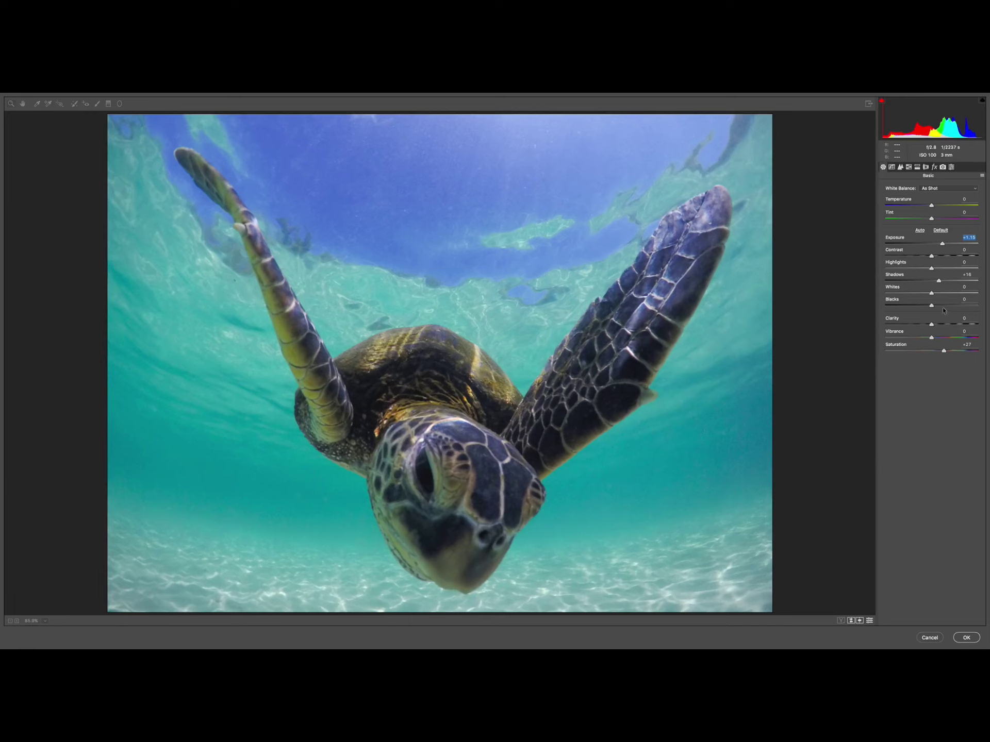
{"action": "mouse_move", "coordinate": [931, 305]}
{"action": "left_mouse_down"}
{"action": "mouse_move", "coordinate": [945, 301]}
{"action": "mouse_move", "coordinate": [941, 292]}
{"action": "left_mouse_up"}
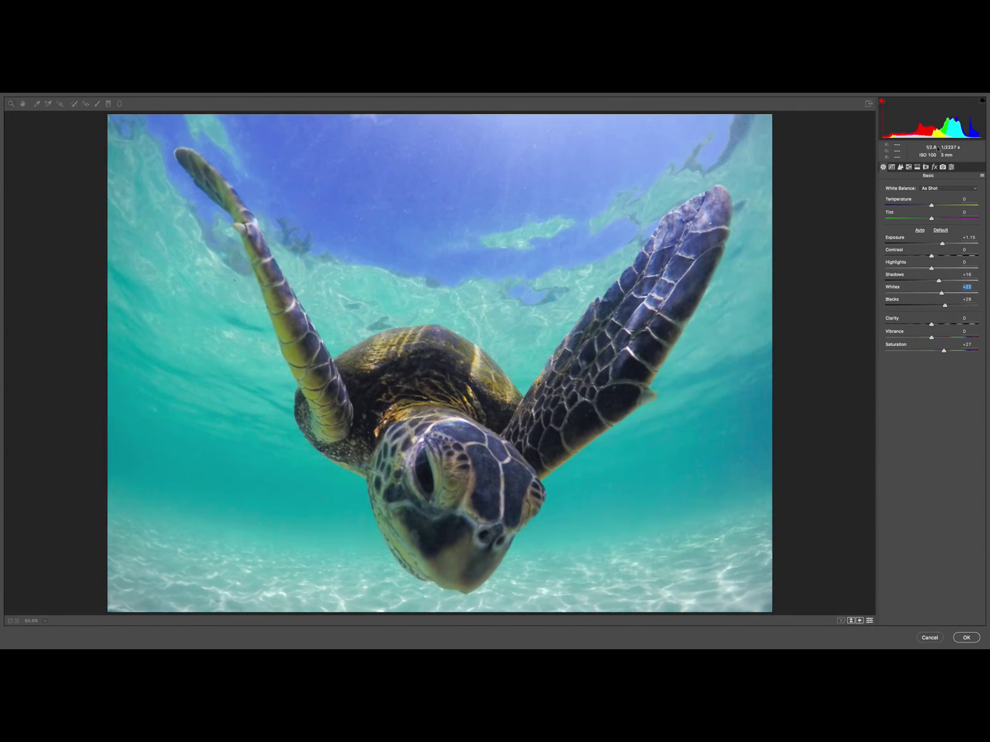
{"action": "left_click", "coordinate": [981, 100]}
{"action": "left_click", "coordinate": [982, 100]}
{"action": "left_click", "coordinate": [934, 167]}
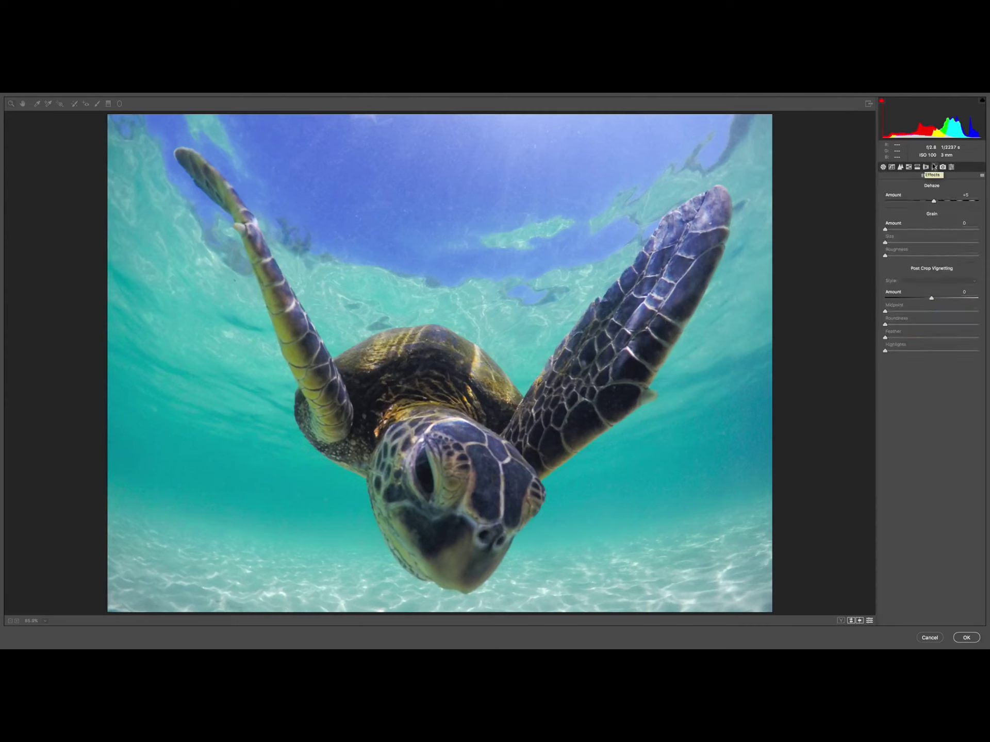
{"action": "mouse_move", "coordinate": [931, 292]}
{"action": "left_mouse_down"}
{"action": "mouse_move", "coordinate": [917, 295]}
{"action": "mouse_move", "coordinate": [932, 293]}
{"action": "left_mouse_up"}
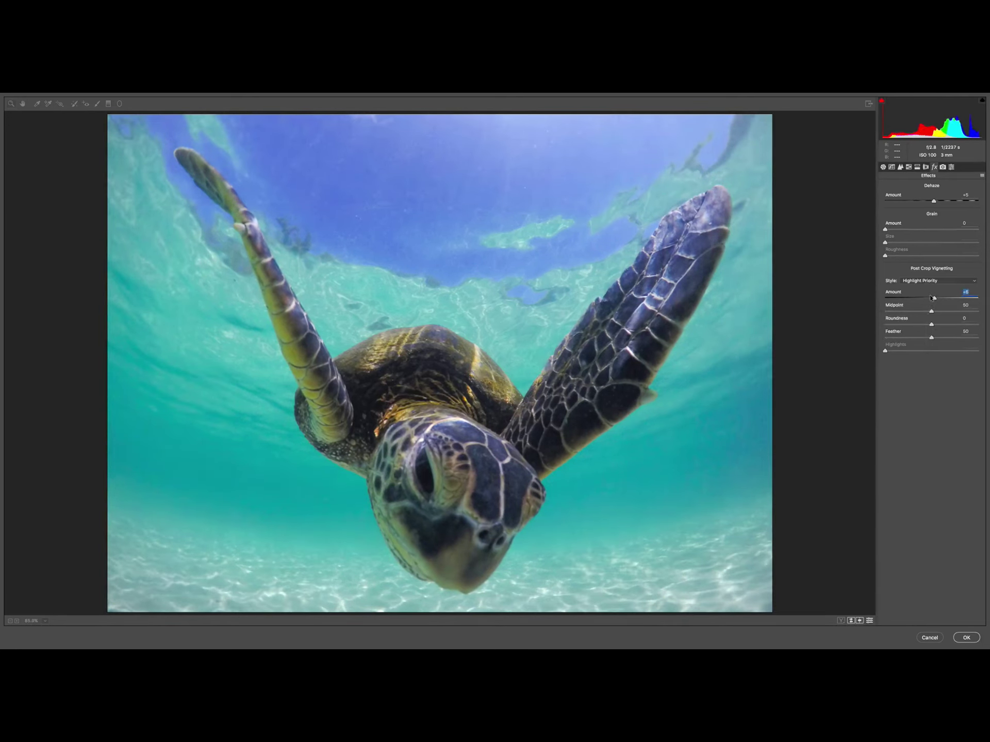
{"action": "left_click_drag", "start_coordinate": [933, 297], "coordinate": [922, 296]}
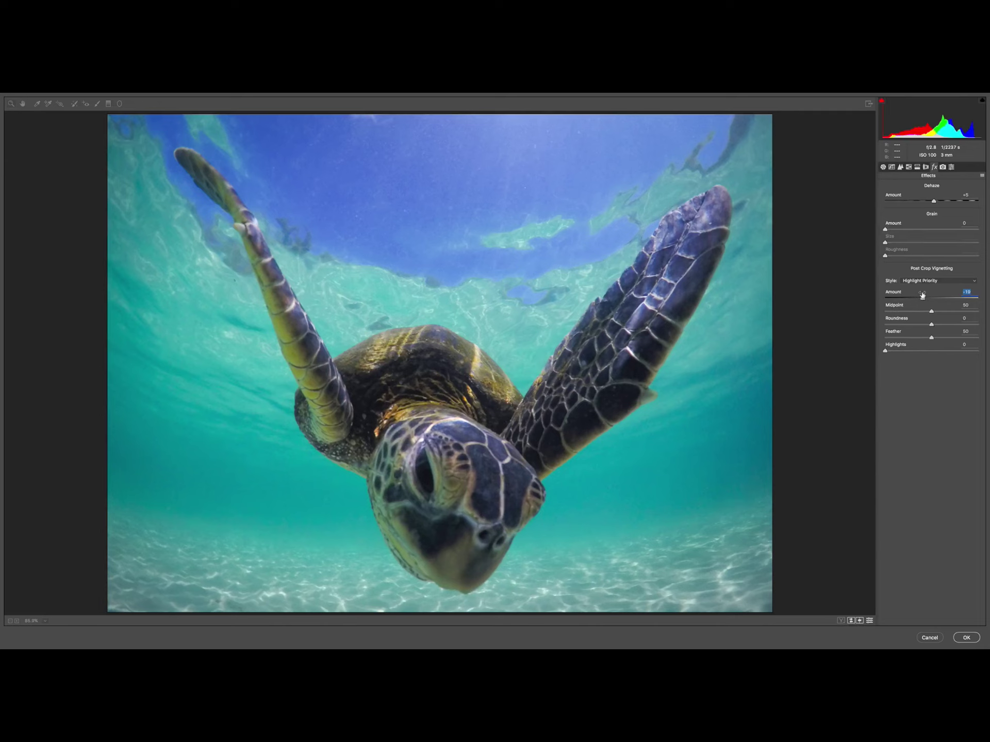
{"action": "mouse_move", "coordinate": [922, 297]}
{"action": "left_mouse_down"}
{"action": "mouse_move", "coordinate": [942, 296]}
{"action": "mouse_move", "coordinate": [931, 296]}
{"action": "left_mouse_up"}
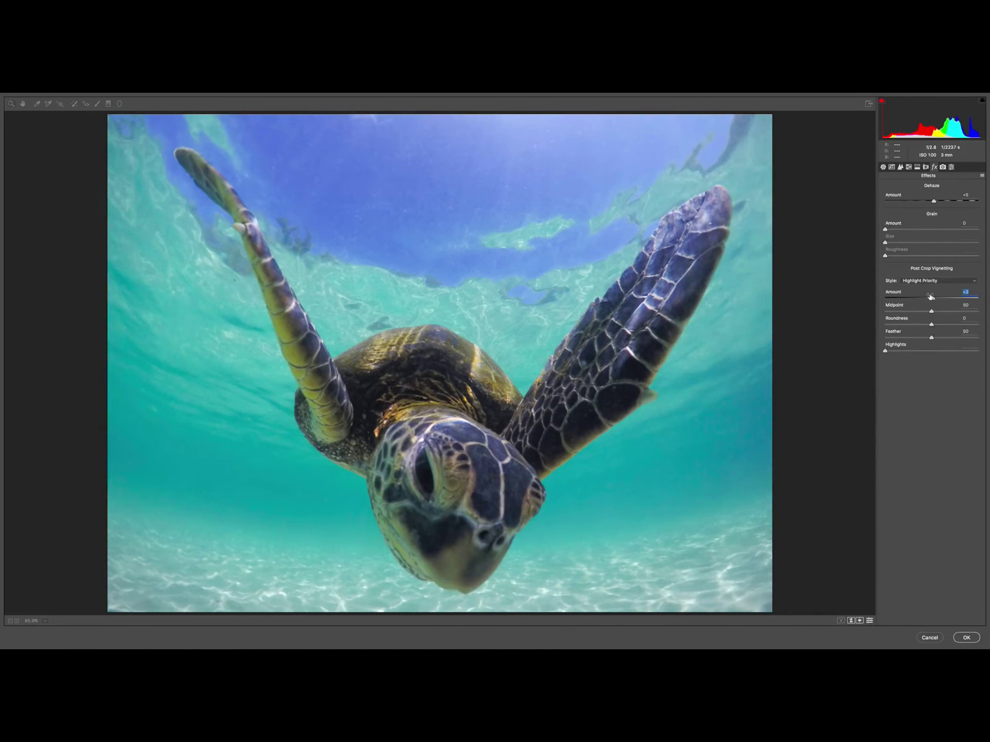
Step: Set Shadows to +23 and Exposure to +1.10 in the basic adjustments
{"action": "left_click", "coordinate": [882, 167]}
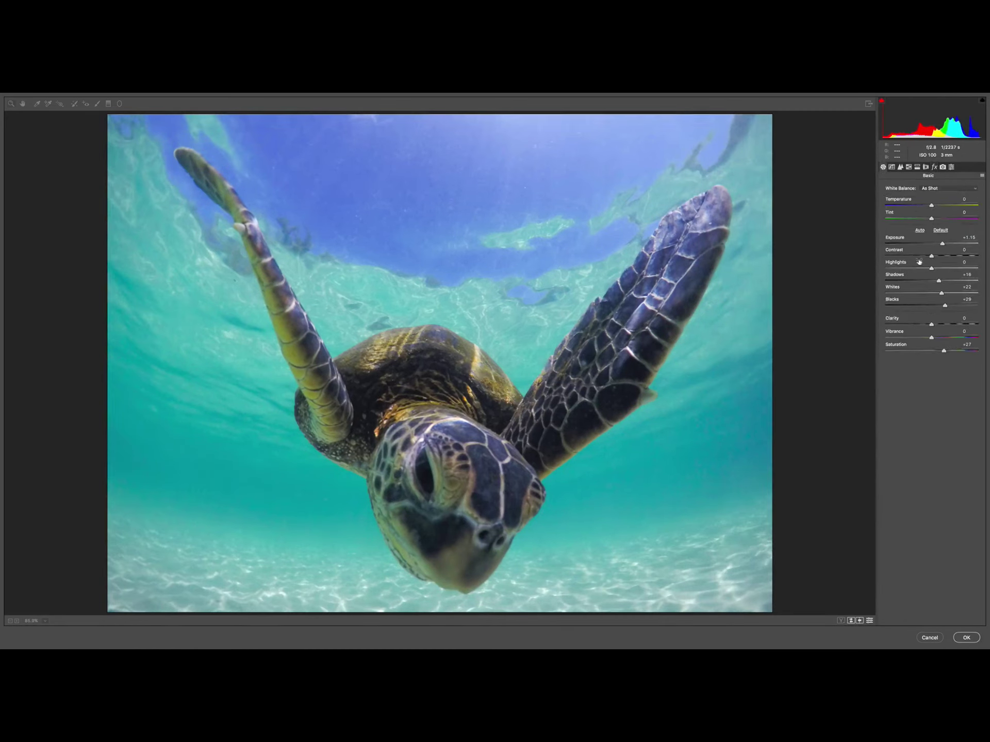
{"action": "left_click_drag", "start_coordinate": [937, 277], "coordinate": [939, 242]}
{"action": "left_click", "coordinate": [900, 167]}
{"action": "left_click", "coordinate": [891, 167]}
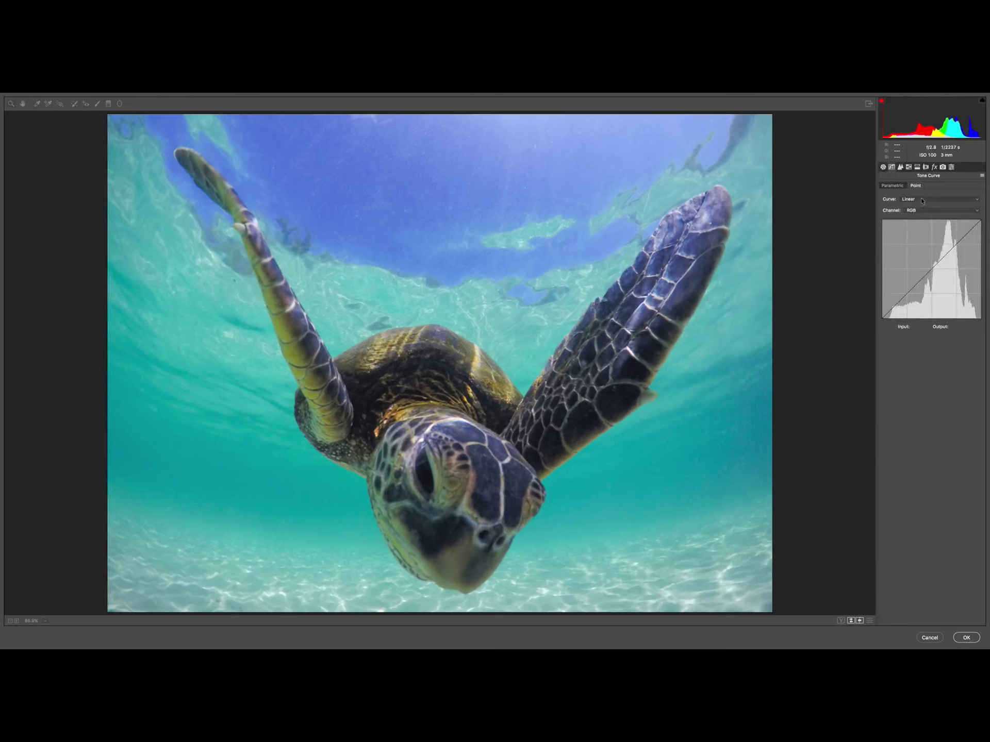
{"action": "left_click", "coordinate": [882, 167]}
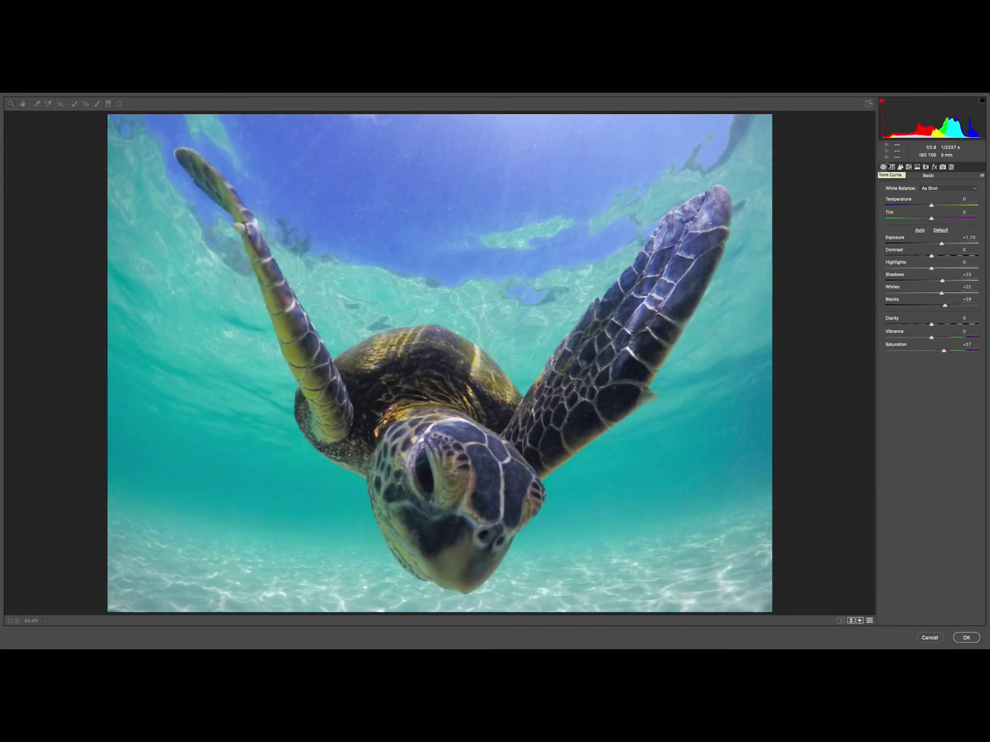
Step: Raise the darker part of the Red channel's point tone curve slightly
{"action": "left_click", "coordinate": [889, 166]}
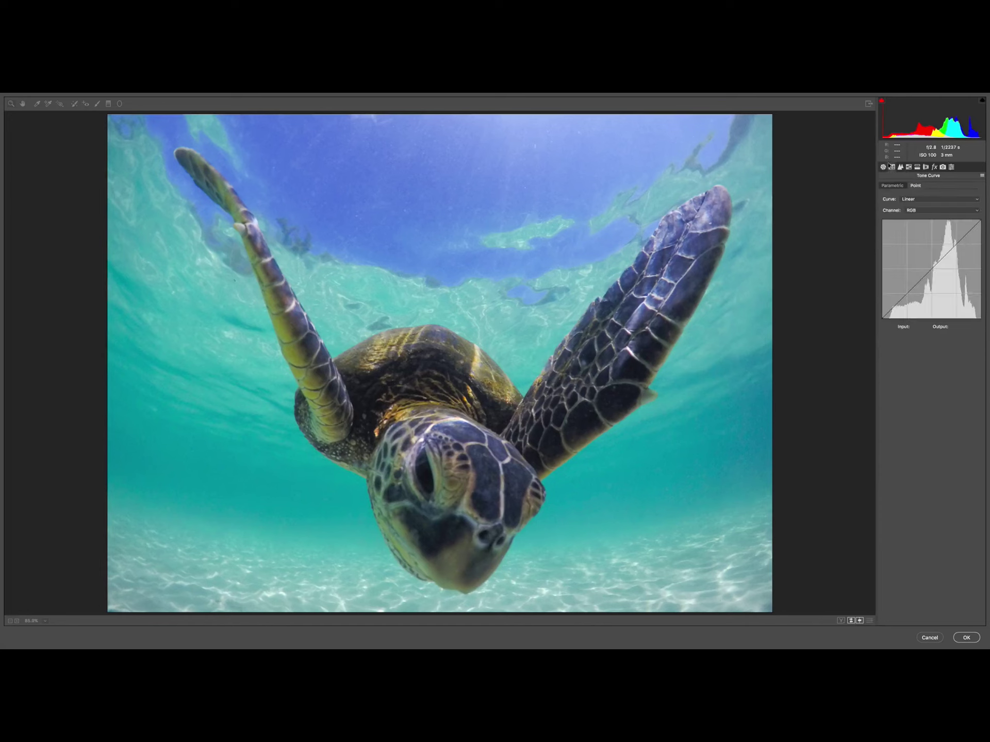
{"action": "left_click", "coordinate": [915, 211]}
{"action": "left_click", "coordinate": [915, 217]}
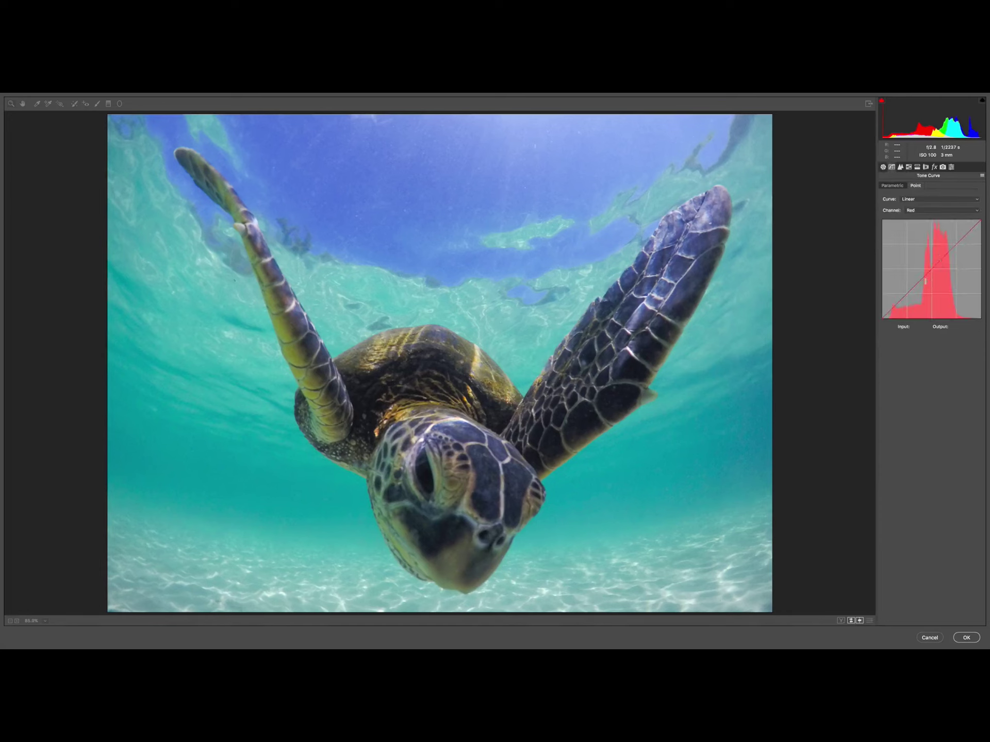
{"action": "left_click_drag", "start_coordinate": [912, 289], "coordinate": [915, 282]}
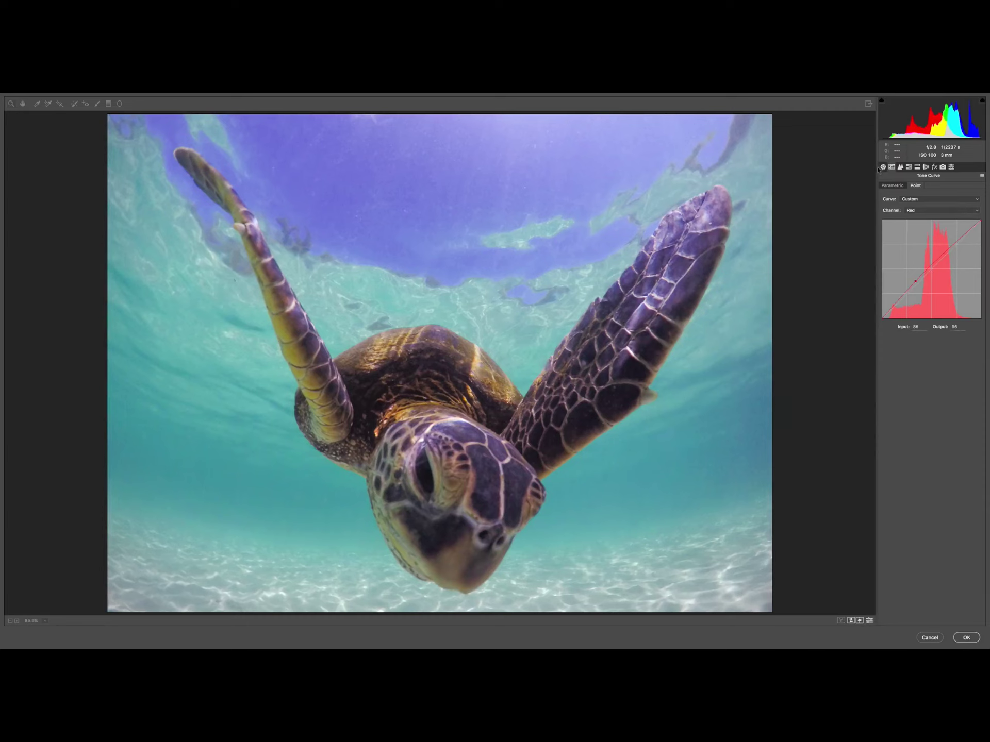
Step: Undo and restore the Red curve adjustment to compare the photo with and without it
{"action": "key", "text": "super+z"}
{"action": "key", "text": "super+z"}
{"action": "key", "text": "super+z"}
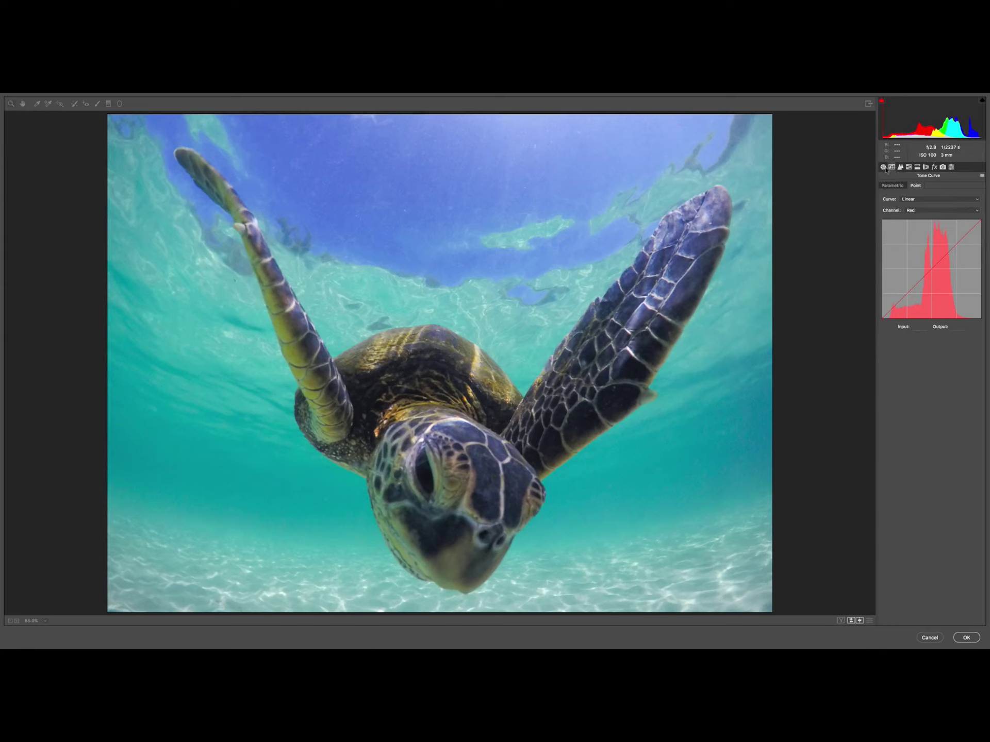
{"action": "key", "text": "super+z"}
{"action": "key", "text": "super+z"}
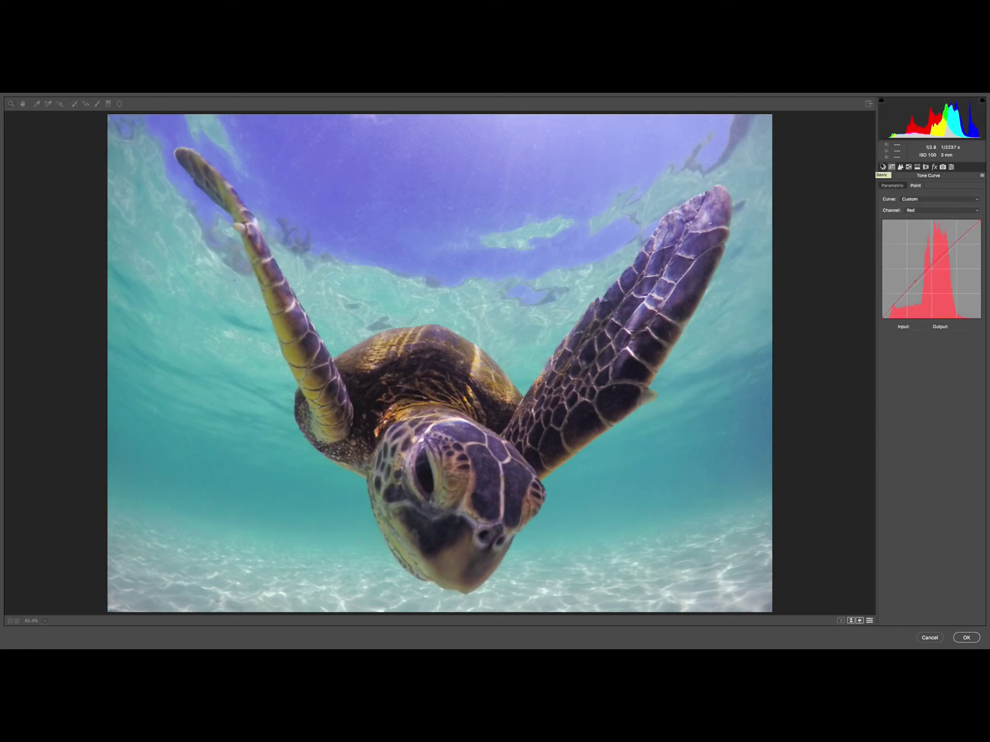
{"action": "left_click", "coordinate": [914, 208]}
{"action": "left_click", "coordinate": [915, 217]}
{"action": "left_click_drag", "start_coordinate": [931, 269], "coordinate": [929, 282]}
{"action": "key", "text": "Delete"}
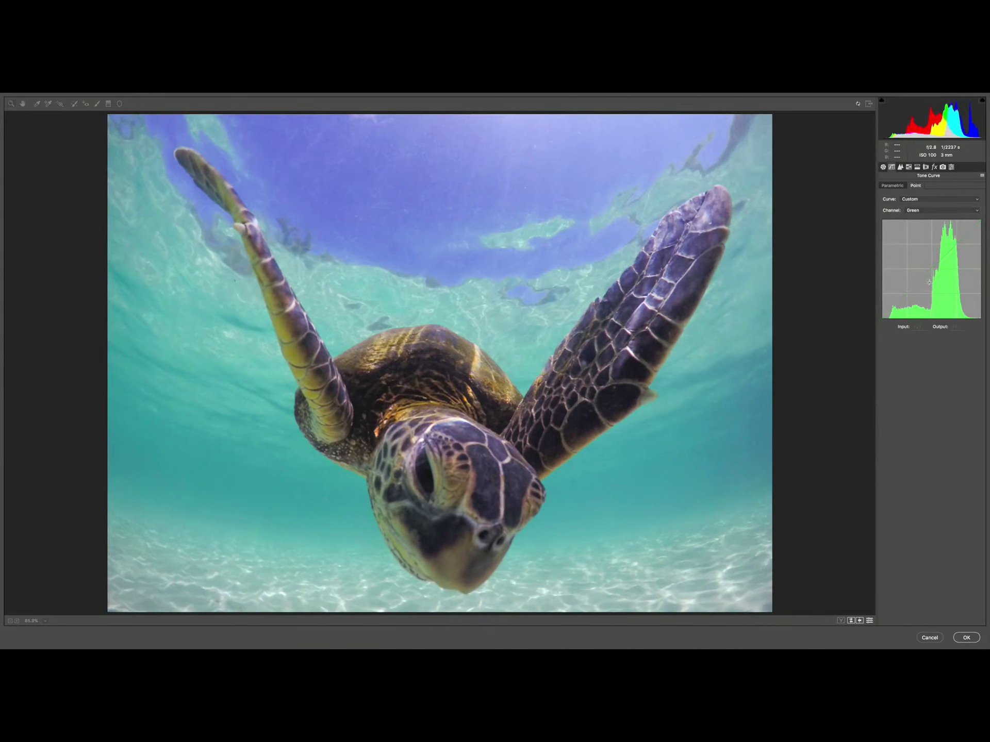
{"action": "left_click", "coordinate": [918, 210]}
{"action": "left_click", "coordinate": [918, 219]}
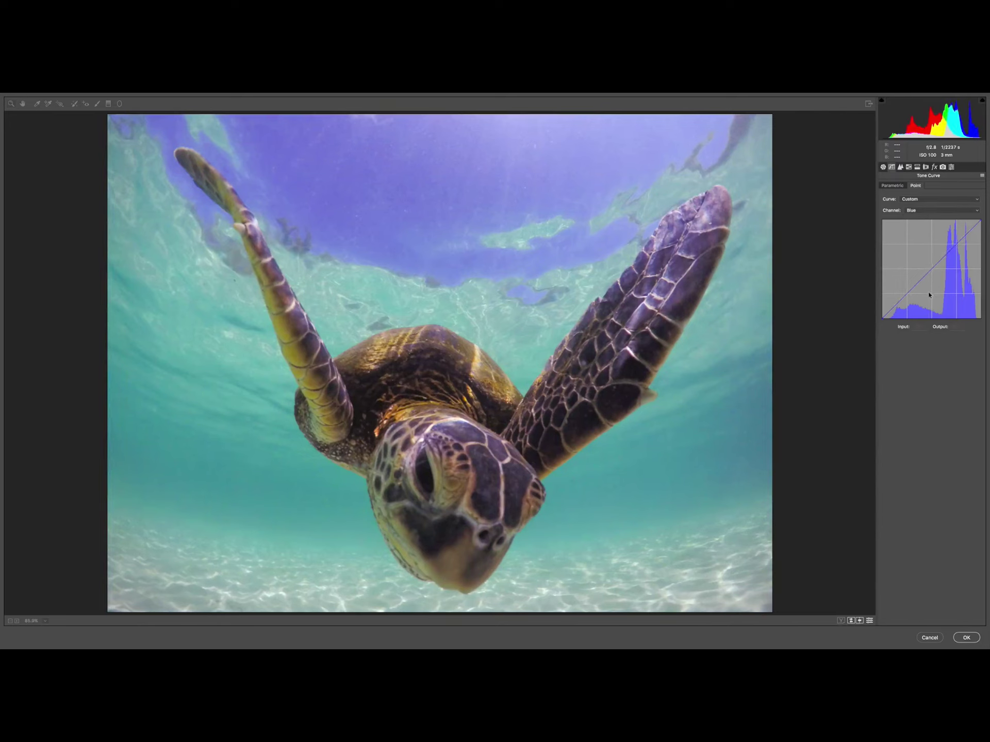
{"action": "key", "text": "super+z"}
{"action": "left_click_drag", "start_coordinate": [926, 269], "coordinate": [928, 270]}
{"action": "left_click_drag", "start_coordinate": [931, 271], "coordinate": [930, 272]}
{"action": "left_click_drag", "start_coordinate": [928, 272], "coordinate": [930, 273]}
{"action": "key", "text": "super+z"}
{"action": "key", "text": "super+z"}
Step: Darken the photo's edges with a post-crop vignetting amount of -37
{"action": "left_click", "coordinate": [933, 167]}
{"action": "left_click_drag", "start_coordinate": [931, 294], "coordinate": [920, 294]}
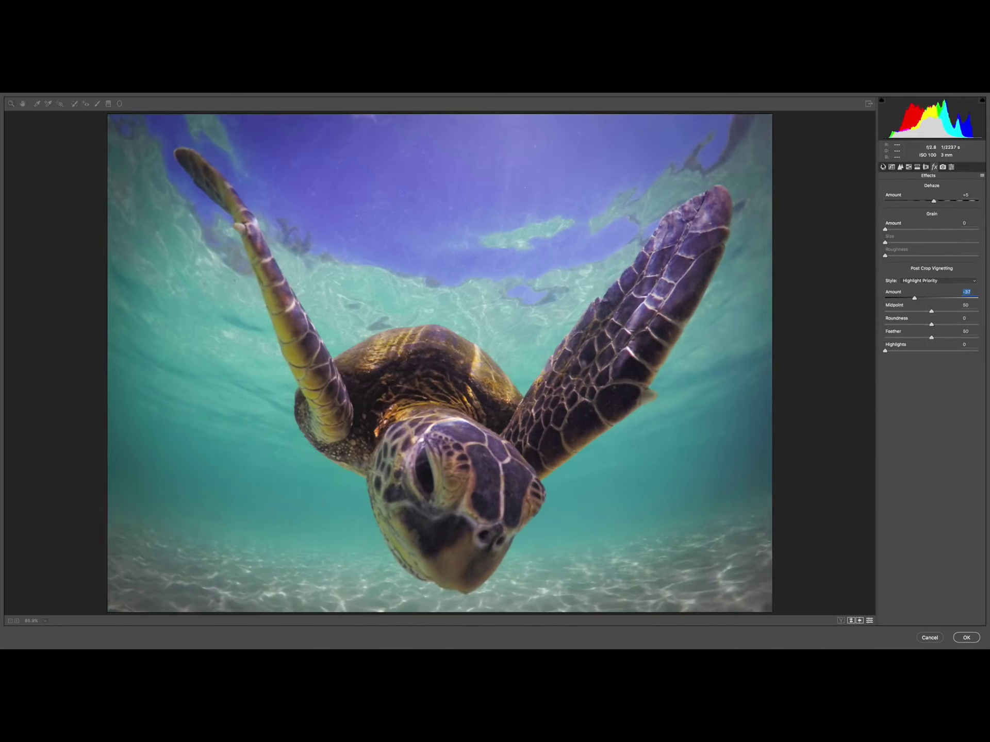
Step: Set Contrast to +24, Highlights to +18, Shadows to +33, Whites to +37 and Exposure to +1.20, raise Clarity, and apply the filter
{"action": "left_click", "coordinate": [883, 167]}
{"action": "left_click_drag", "start_coordinate": [934, 293], "coordinate": [943, 243]}
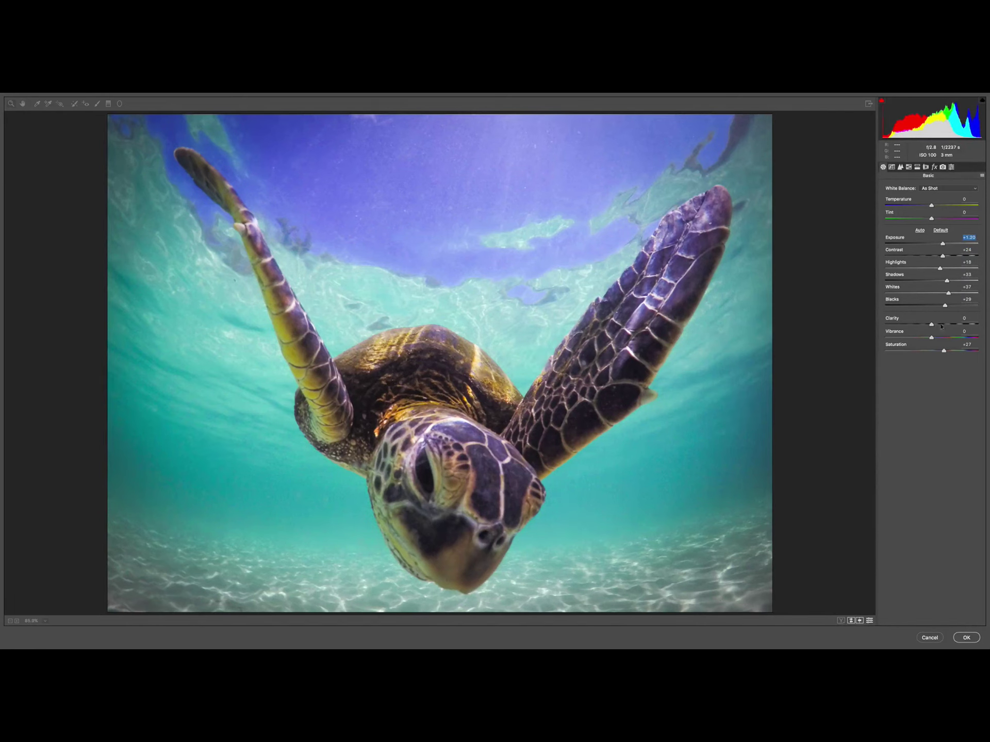
{"action": "mouse_move", "coordinate": [931, 323]}
{"action": "left_mouse_down"}
{"action": "mouse_move", "coordinate": [943, 322]}
{"action": "mouse_move", "coordinate": [932, 322]}
{"action": "left_mouse_up"}
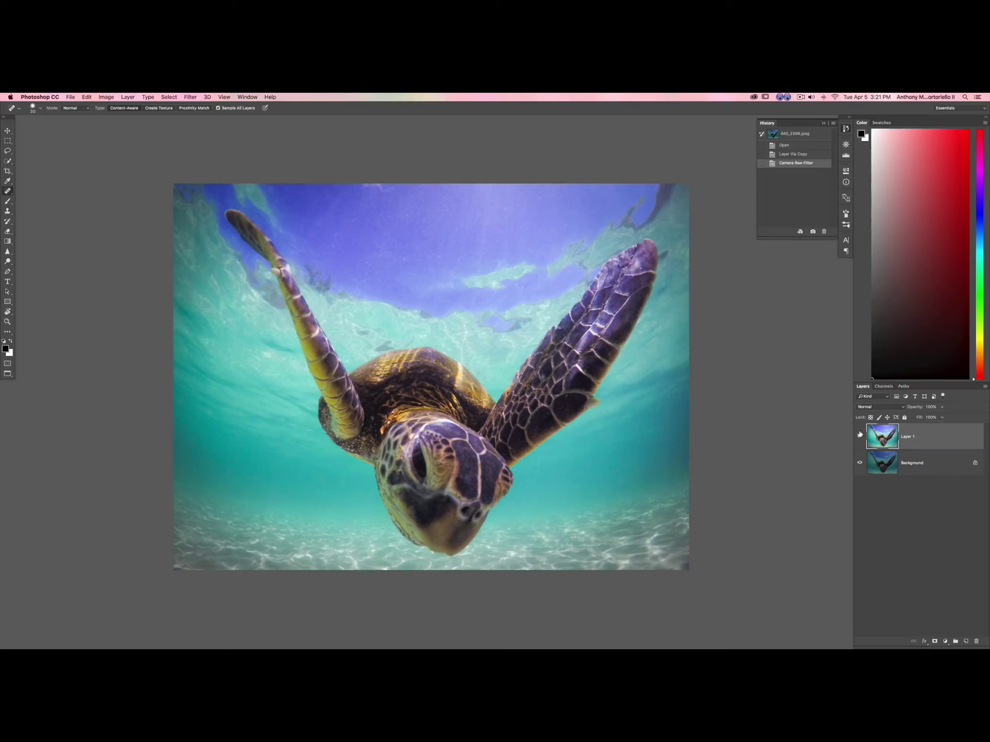
Step: Hide and show Layer 1 to compare the enhanced photo with the original, and inspect the enhanced turtle up close
{"action": "left_click", "coordinate": [859, 434]}
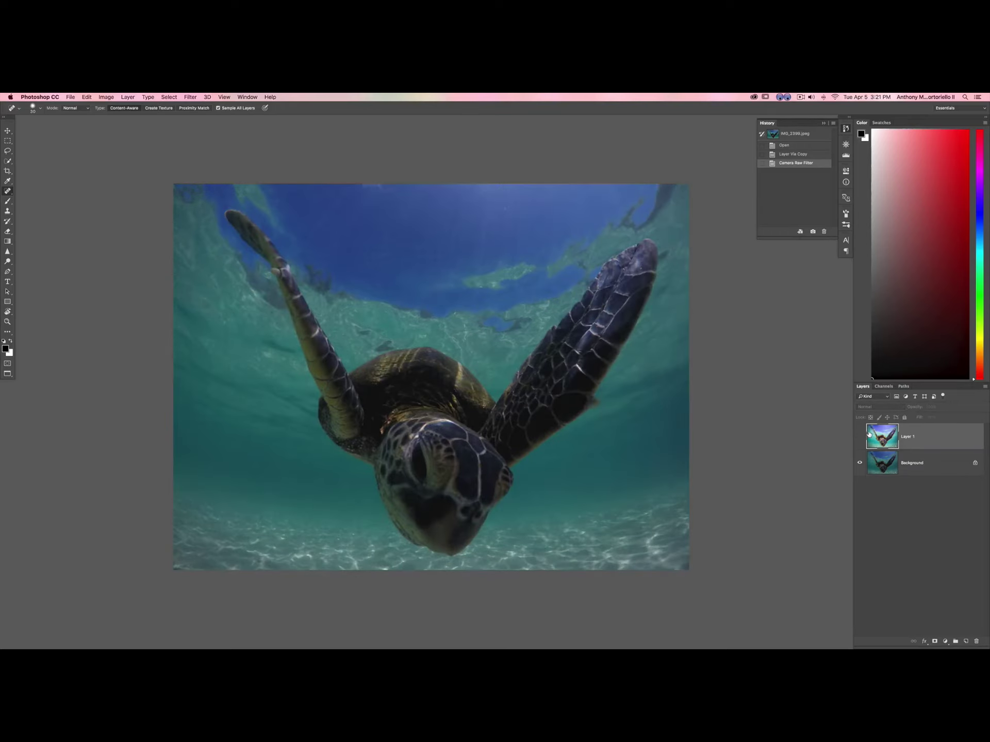
{"action": "left_click", "coordinate": [860, 436]}
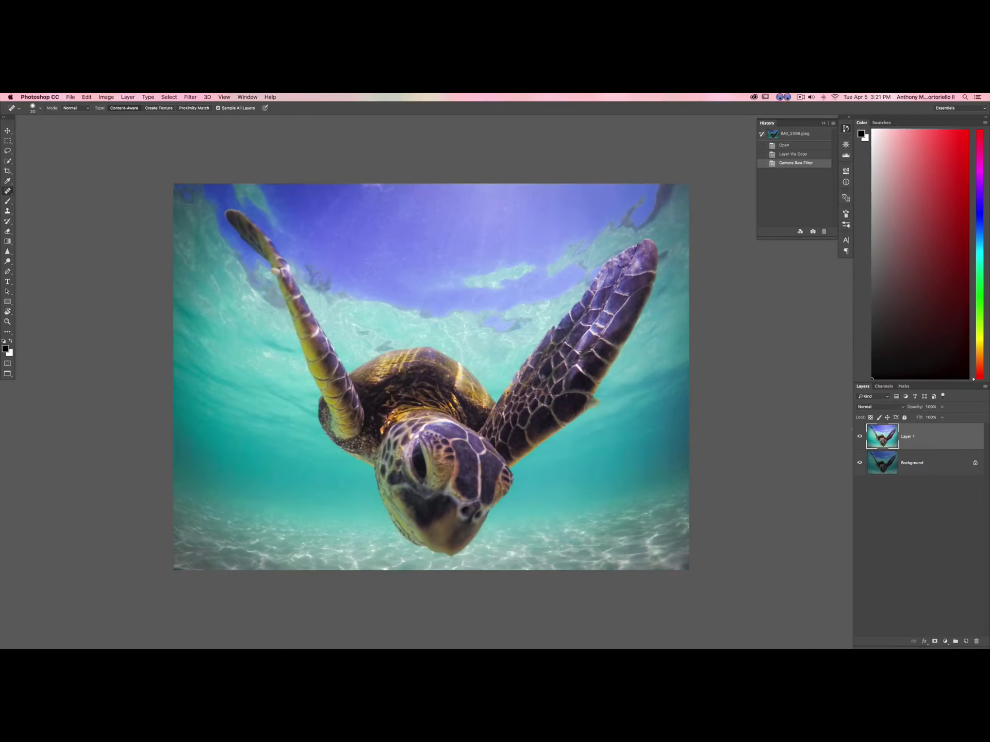
{"action": "left_click", "coordinate": [859, 437]}
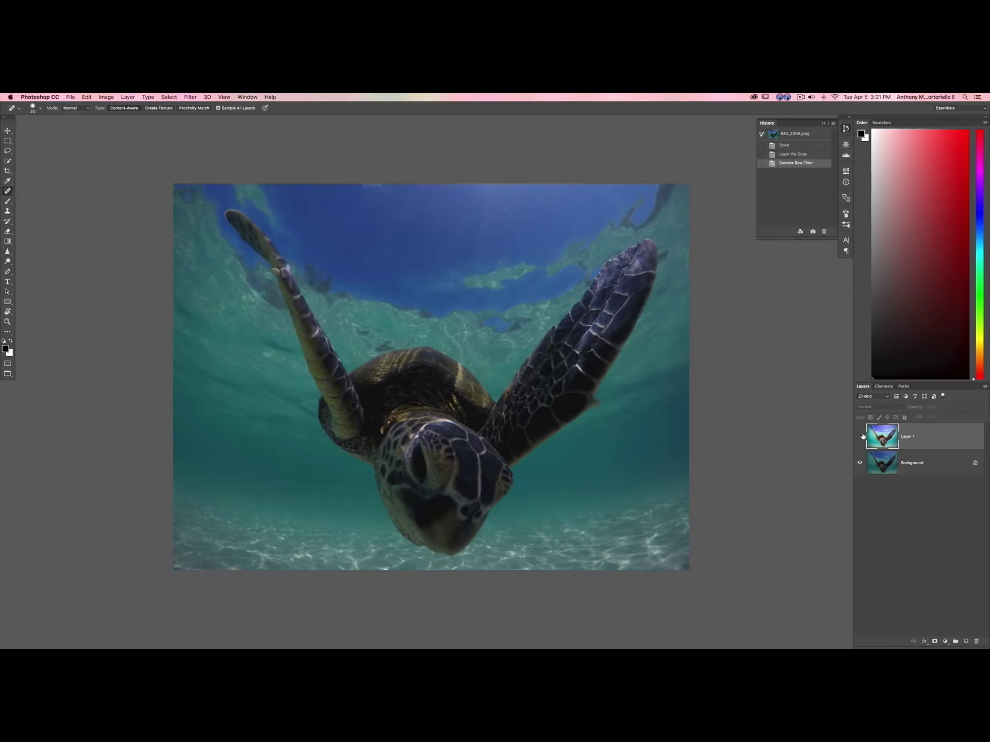
{"action": "left_click", "coordinate": [859, 436]}
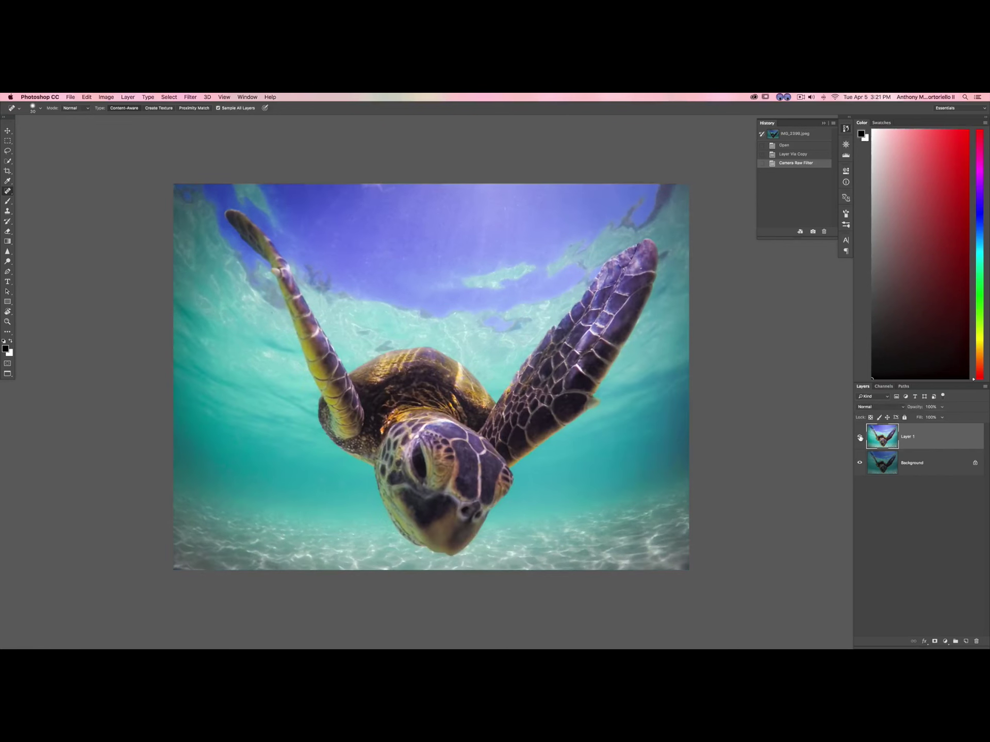
{"action": "scroll", "coordinate": [714, 448], "scroll_direction": "down", "scroll_amount": 3}
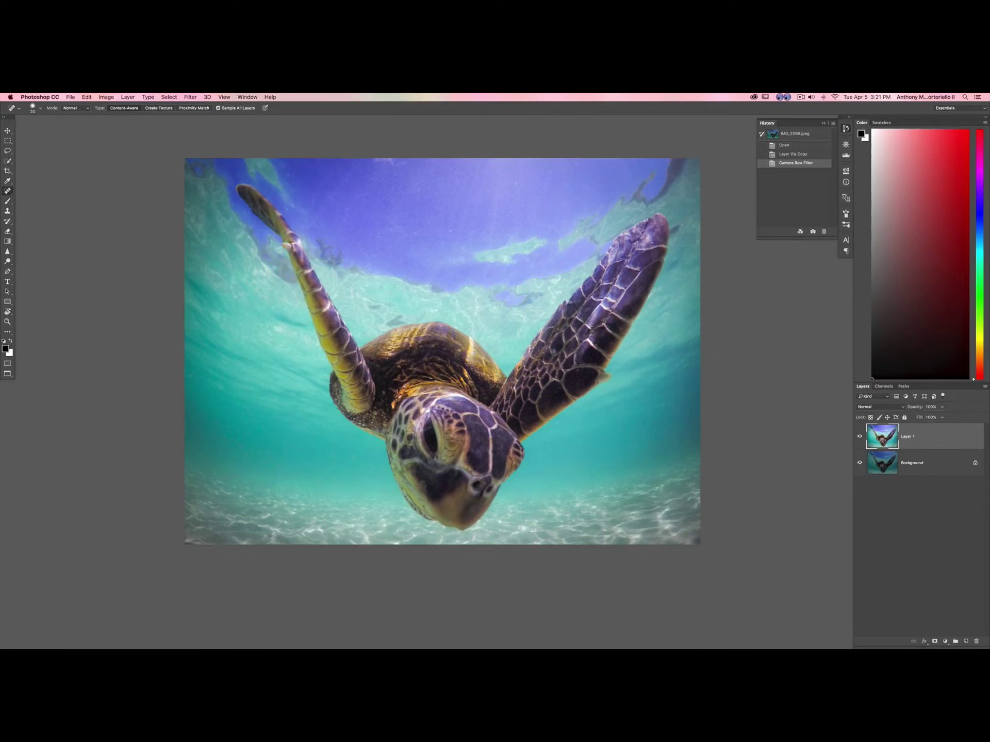
{"action": "key", "text": "super+plus"}
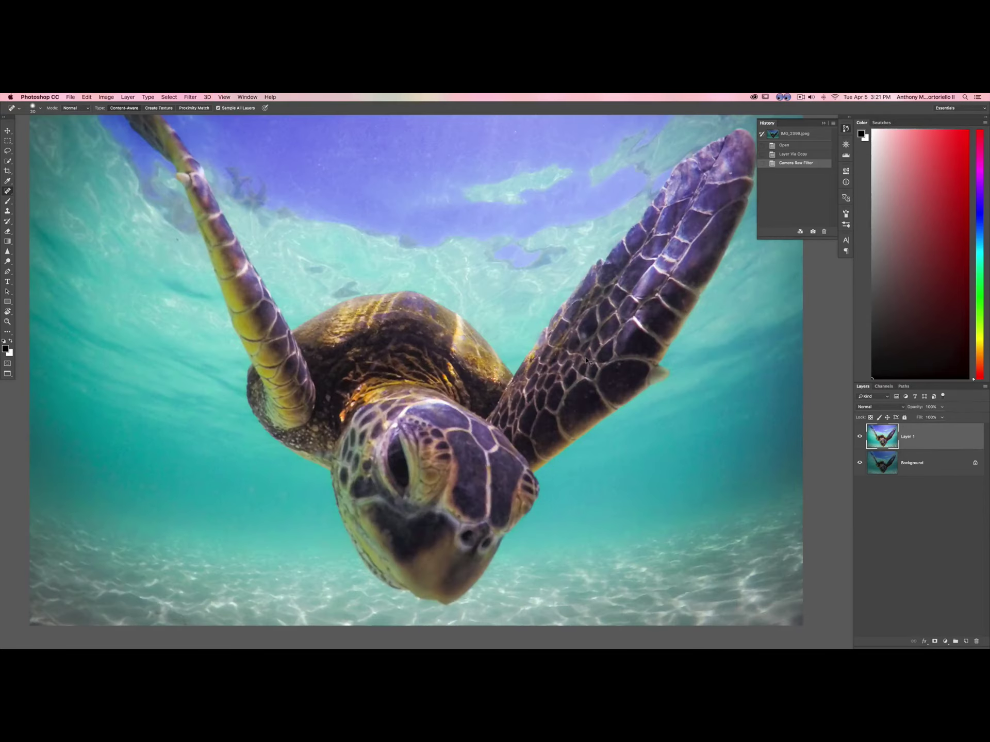
{"action": "key", "text": "super+plus"}
{"action": "key", "text": "super+plus"}
{"action": "left_click_drag", "start_coordinate": [531, 403], "coordinate": [618, 383]}
{"action": "key", "text": "super+0"}
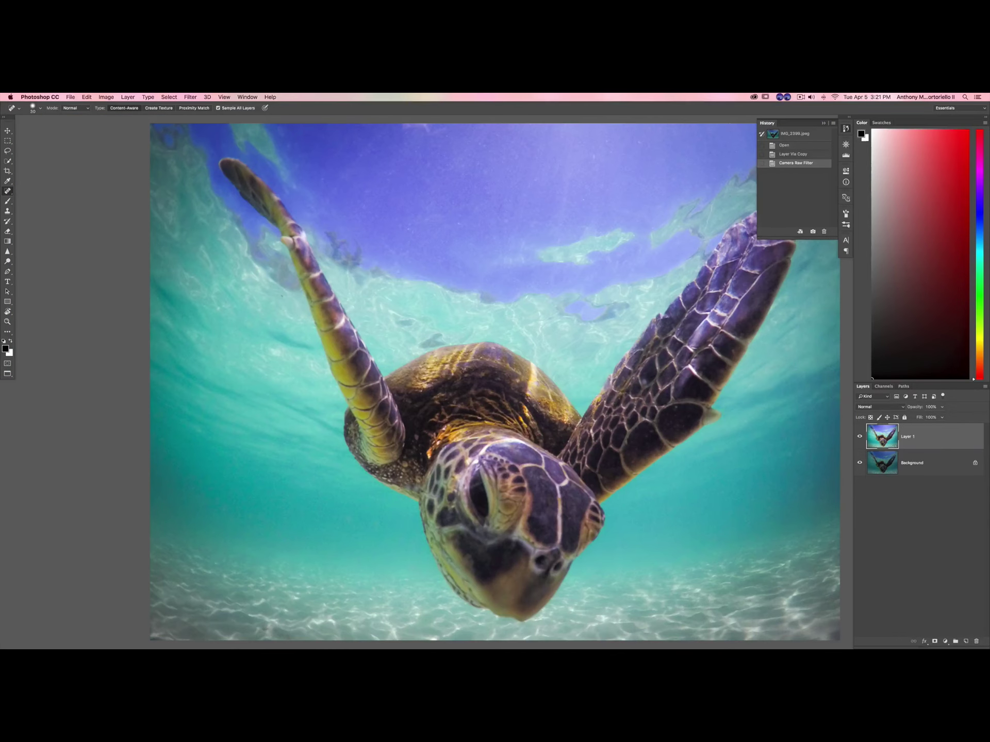
Step: Compare the original and enhanced photo in full-screen mode by hiding Layer 1 and showing it again
{"action": "key", "text": "f"}
{"action": "key", "text": "f"}
{"action": "key", "text": "f"}
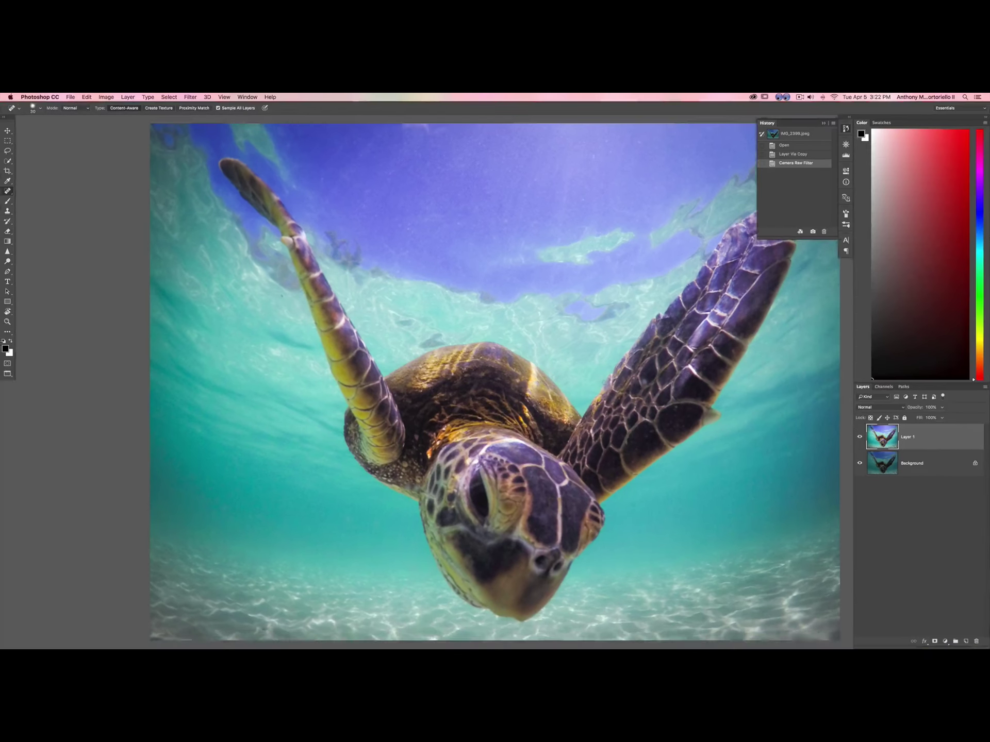
{"action": "key", "text": "f"}
{"action": "key", "text": "Tab"}
{"action": "left_click", "coordinate": [859, 432]}
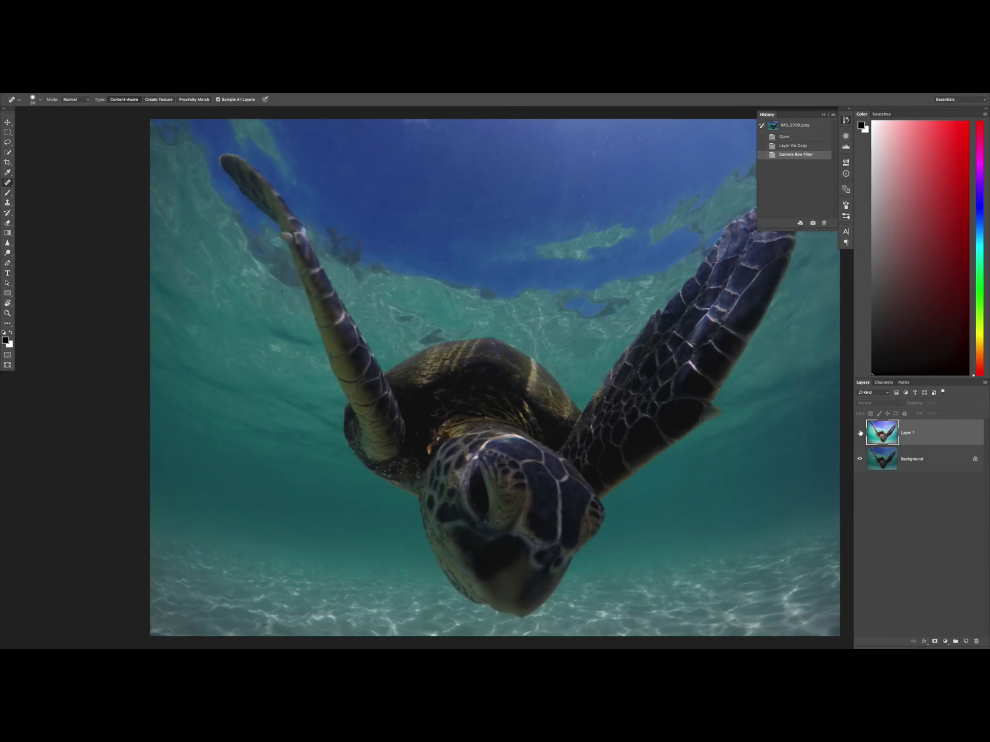
{"action": "key", "text": "Tab"}
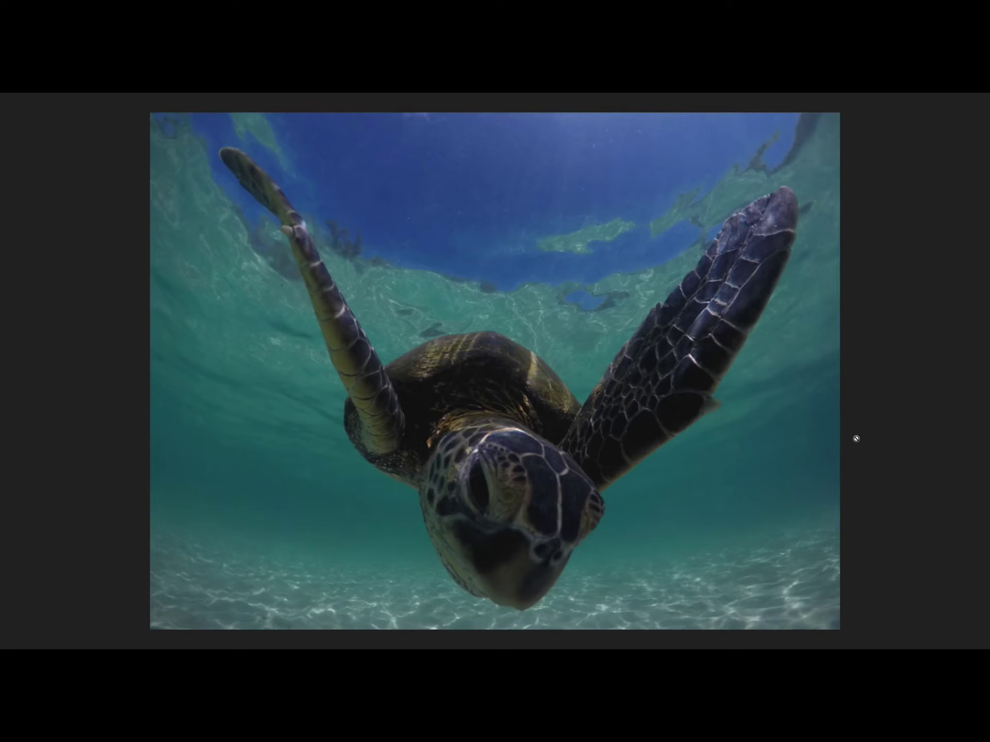
{"action": "key", "text": "Tab"}
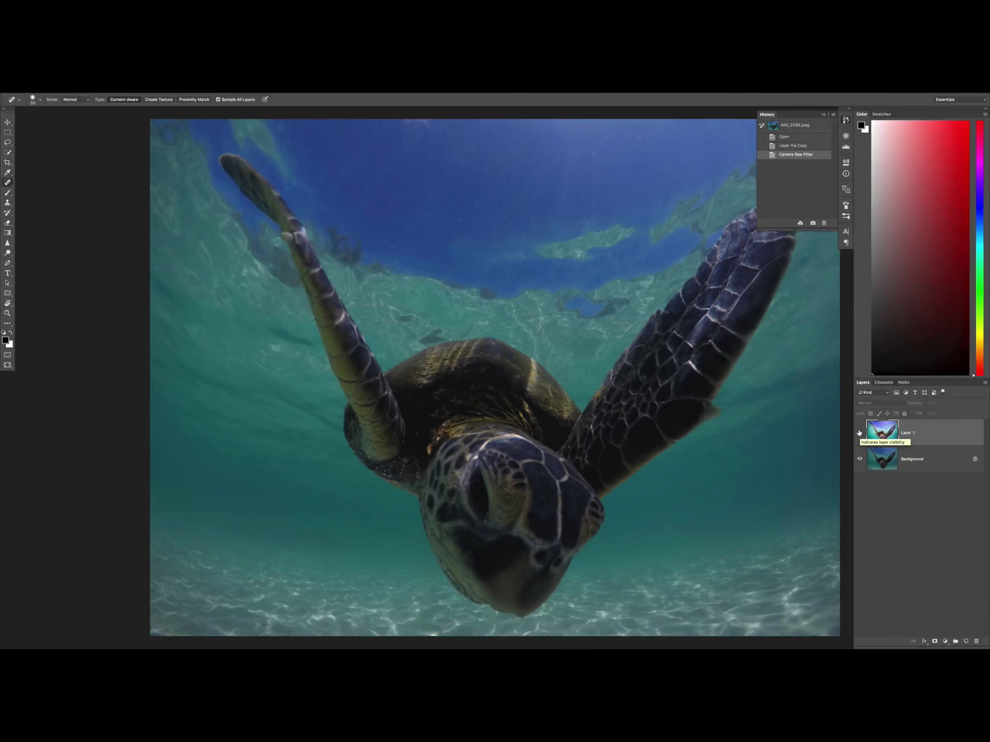
{"action": "left_click", "coordinate": [859, 432]}
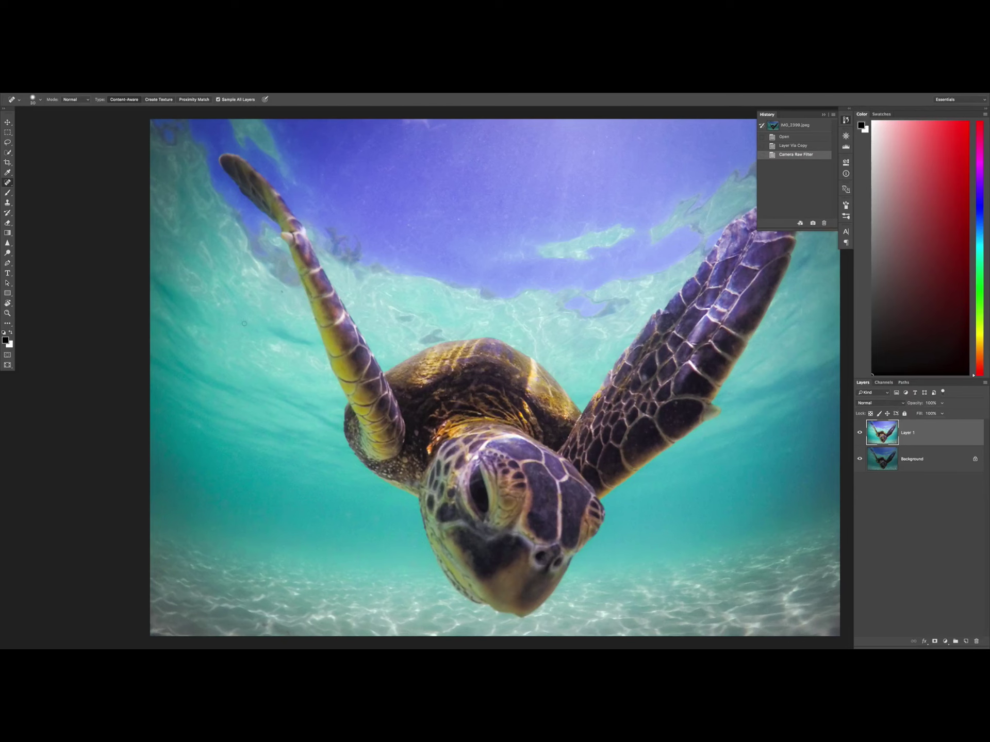
Step: Remove the small dark speck in the water beside the turtle's left-hand flipper with the Spot Healing Brush
{"action": "key", "text": "super+plus"}
{"action": "left_click_drag", "start_coordinate": [243, 350], "coordinate": [294, 390]}
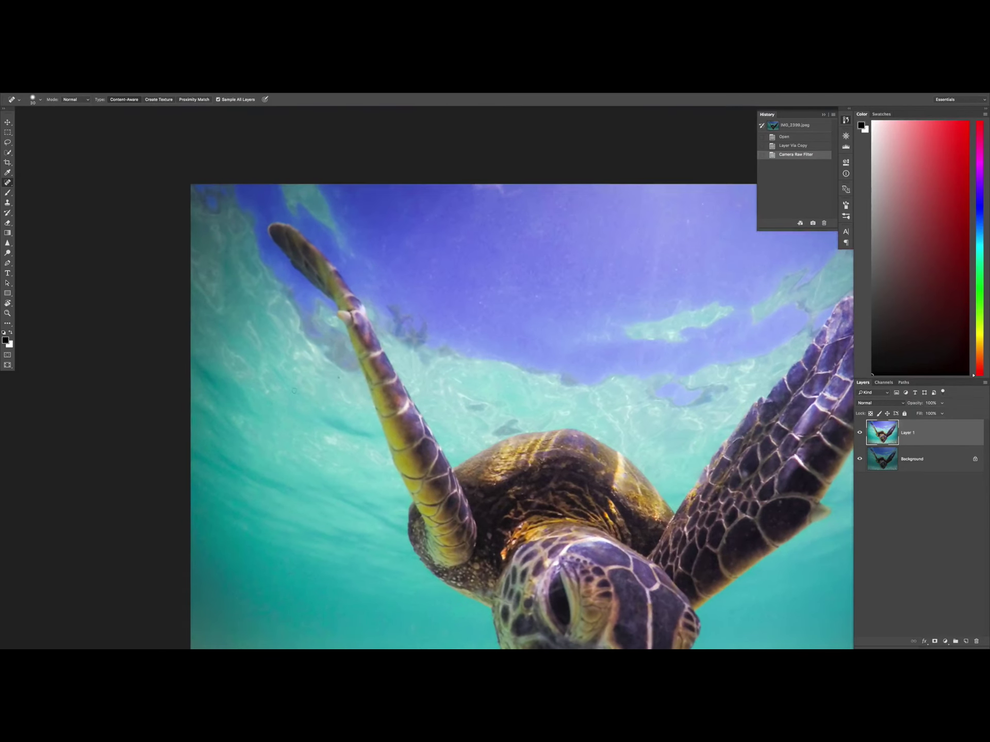
{"action": "key", "text": "f"}
{"action": "key", "text": "f"}
{"action": "scroll", "coordinate": [247, 387], "scroll_direction": "down", "scroll_amount": 3}
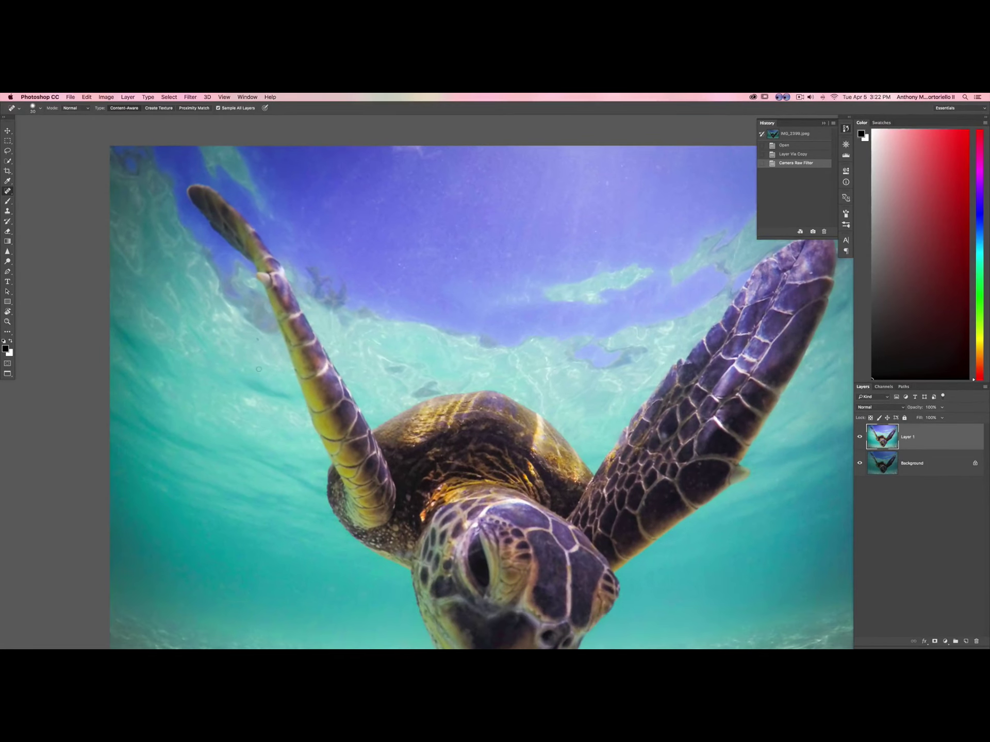
{"action": "scroll", "coordinate": [257, 369], "scroll_direction": "up", "scroll_amount": 2}
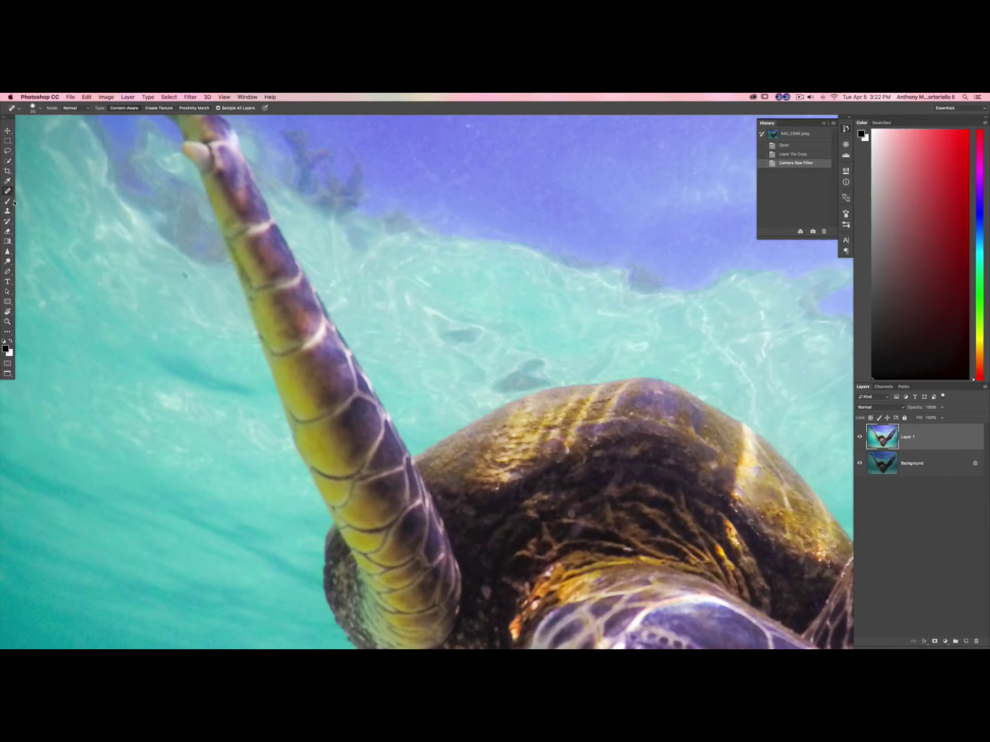
{"action": "left_click_drag", "start_coordinate": [8, 191], "coordinate": [24, 192]}
{"action": "left_click", "coordinate": [25, 191]}
{"action": "left_click", "coordinate": [180, 271]}
Step: Heal the small specks in the blue water between the two flippers with the Spot Healing Brush
{"action": "scroll", "coordinate": [180, 271], "scroll_direction": "up", "scroll_amount": 3}
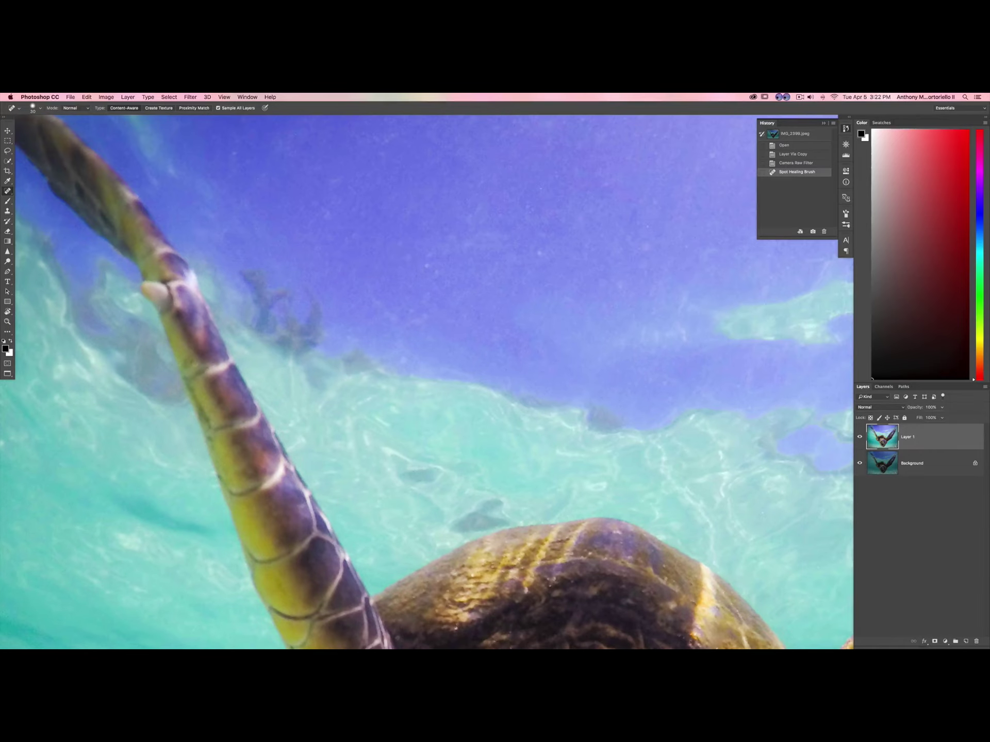
{"action": "left_click", "coordinate": [424, 268]}
{"action": "left_click", "coordinate": [438, 274]}
{"action": "left_click", "coordinate": [438, 274]}
{"action": "left_click", "coordinate": [430, 258]}
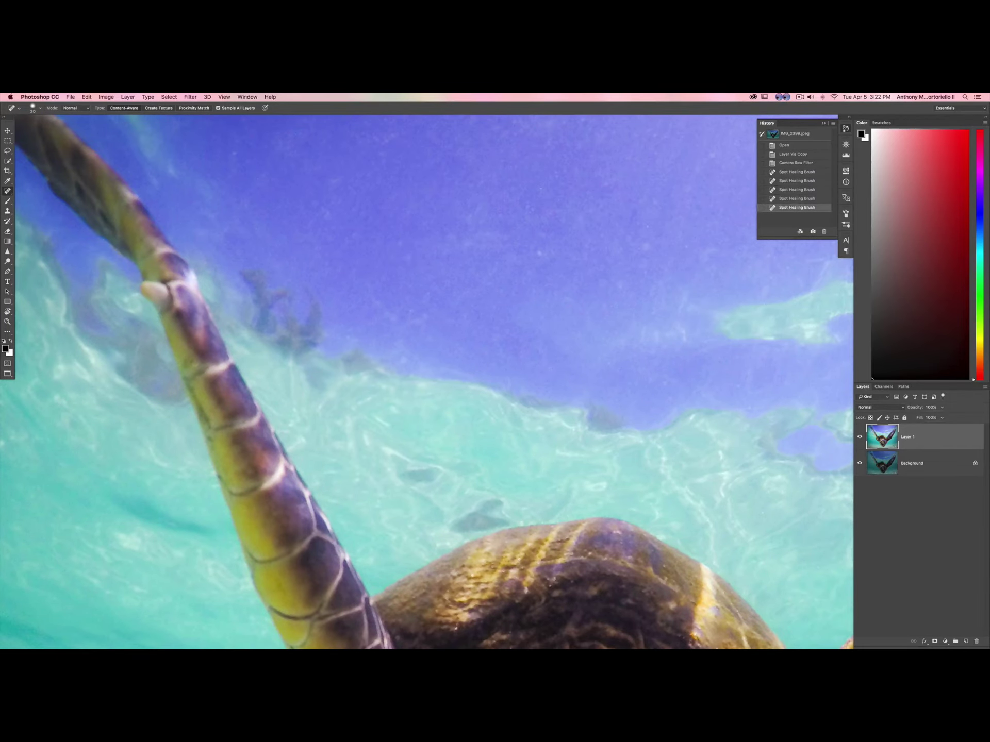
{"action": "left_click", "coordinate": [430, 258]}
{"action": "left_click", "coordinate": [430, 258]}
{"action": "left_click", "coordinate": [668, 236]}
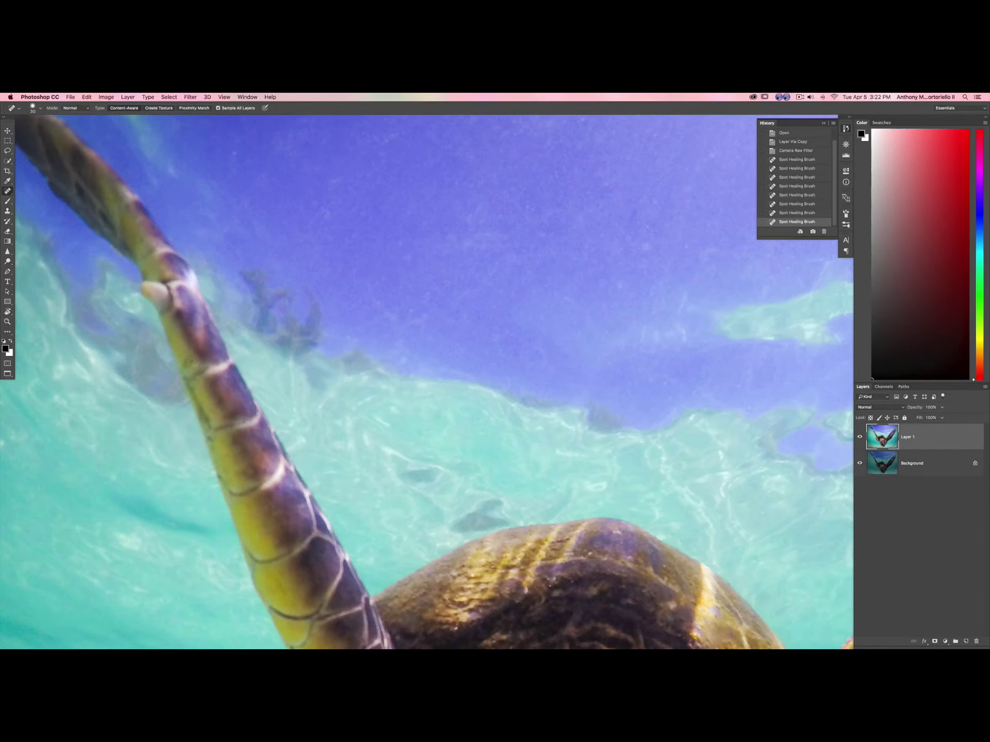
{"action": "left_click", "coordinate": [647, 230]}
{"action": "left_click", "coordinate": [688, 248]}
Step: Heal the remaining bright specks in the blue water near the photo's upper edge, working towards the right-hand flipper
{"action": "scroll", "coordinate": [685, 227], "scroll_direction": "up", "scroll_amount": 3}
{"action": "scroll", "coordinate": [685, 227], "scroll_direction": "right", "scroll_amount": 2}
{"action": "left_click", "coordinate": [595, 303]}
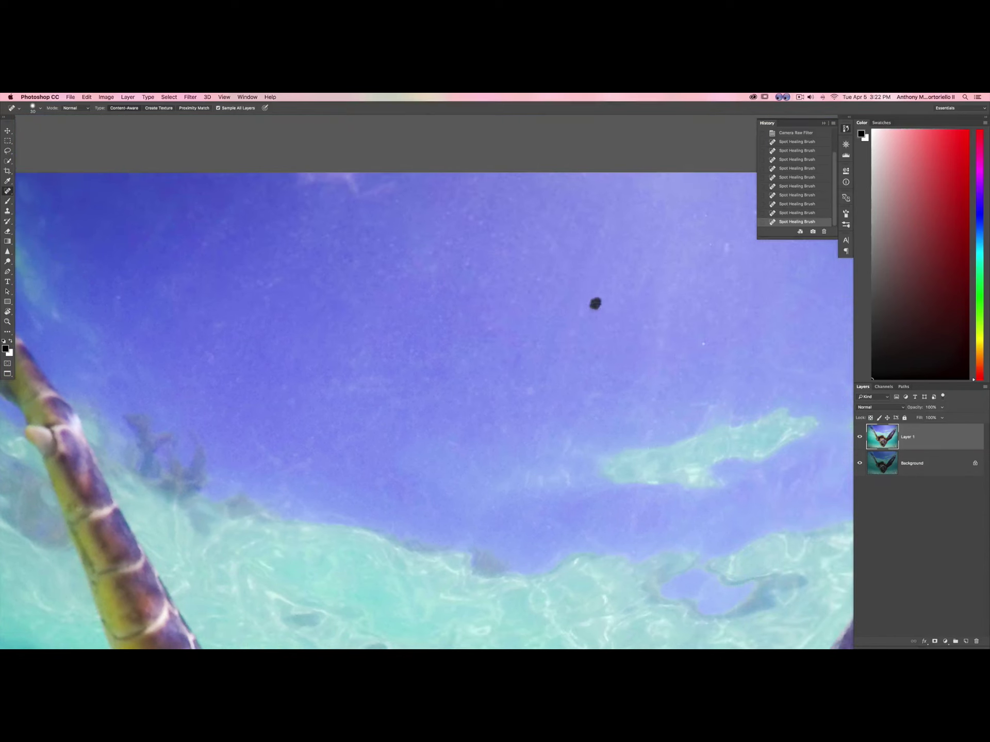
{"action": "left_click", "coordinate": [698, 341]}
{"action": "key", "text": "Tab"}
{"action": "scroll", "coordinate": [791, 276], "scroll_direction": "right", "scroll_amount": 3}
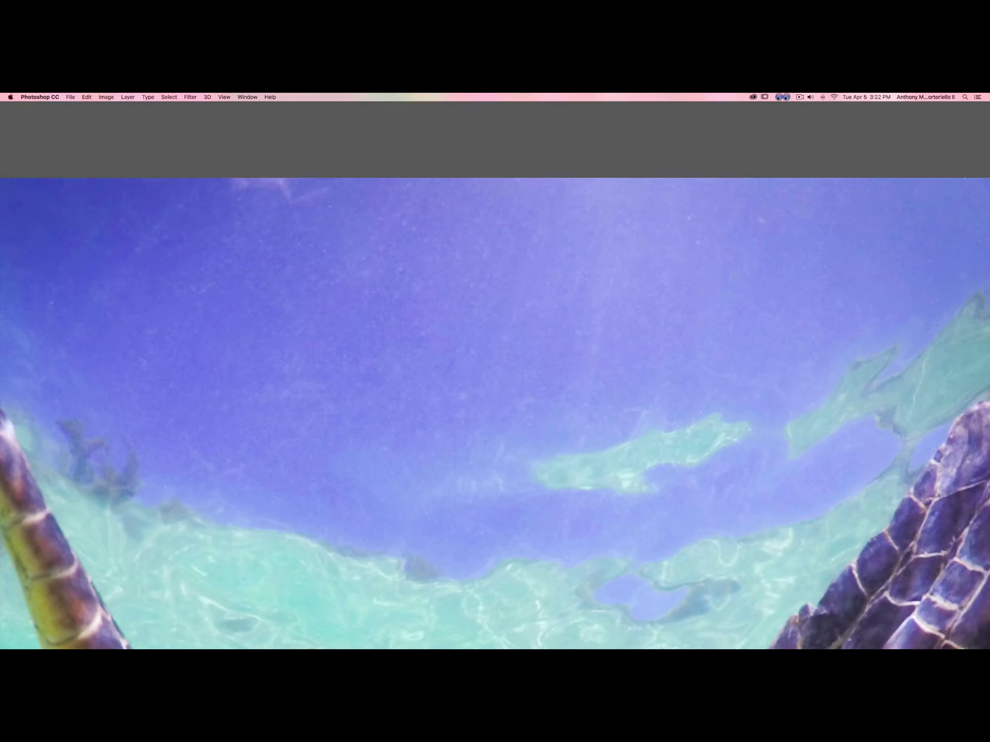
{"action": "left_click", "coordinate": [756, 221]}
{"action": "left_click", "coordinate": [765, 223]}
{"action": "left_click", "coordinate": [726, 246]}
Step: Heal the pale spot on the dark scales in the middle of the turtle's right-hand flipper
{"action": "scroll", "coordinate": [497, 289], "scroll_direction": "right", "scroll_amount": 10}
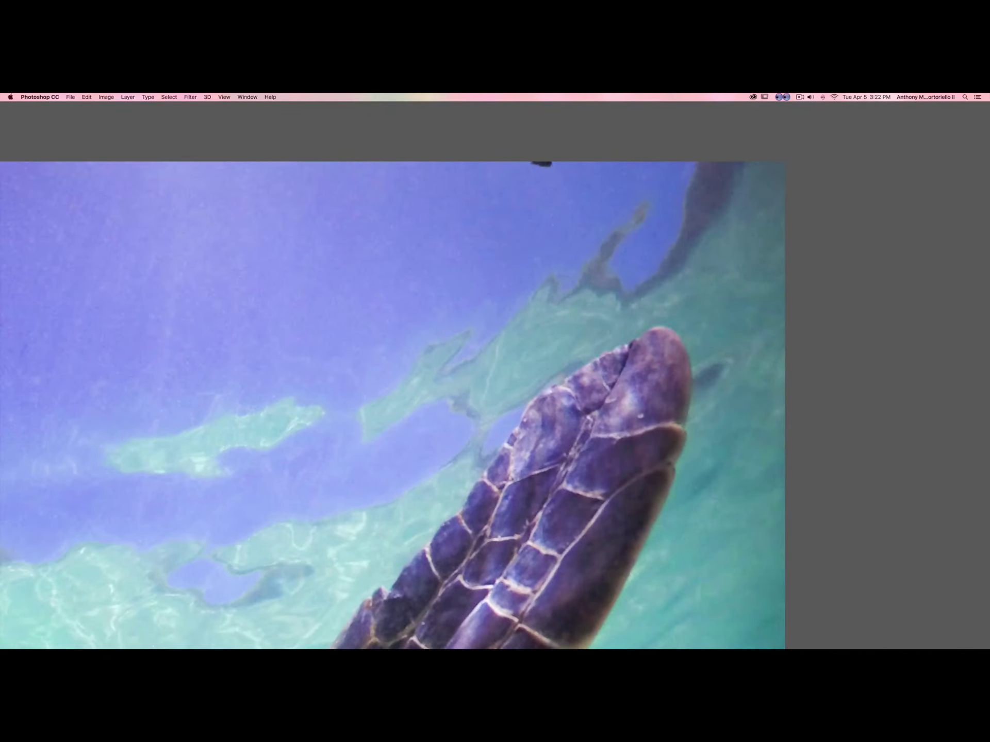
{"action": "left_click_drag", "start_coordinate": [567, 380], "coordinate": [750, 221]}
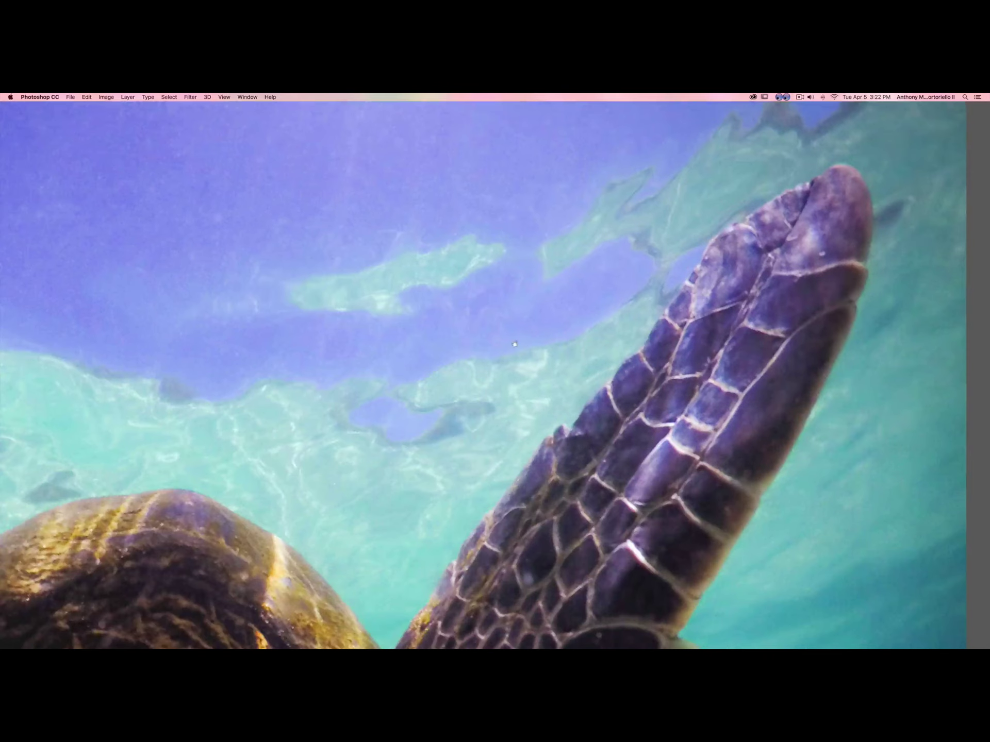
{"action": "left_click_drag", "start_coordinate": [454, 397], "coordinate": [647, 263]}
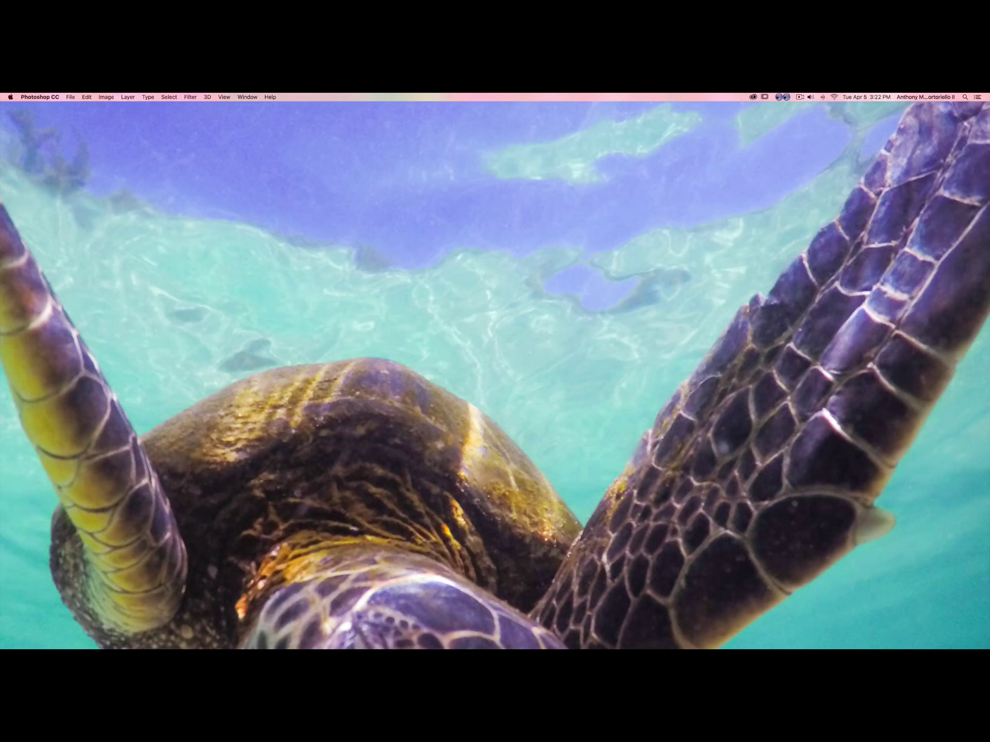
{"action": "left_click_drag", "start_coordinate": [360, 473], "coordinate": [463, 297]}
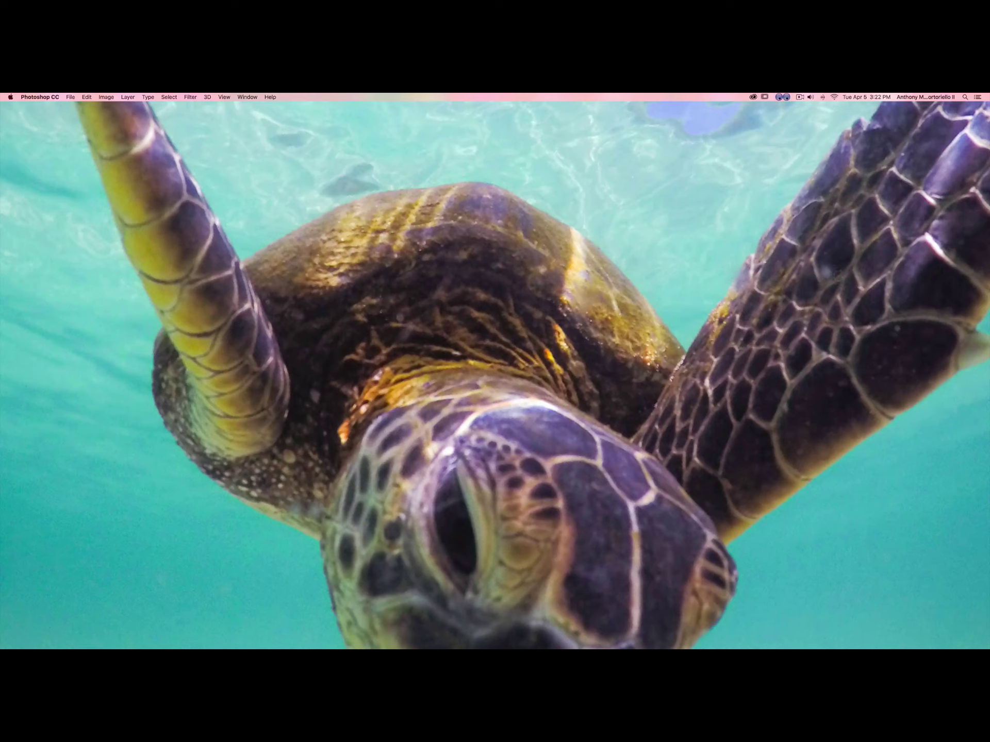
{"action": "scroll", "coordinate": [833, 265], "scroll_direction": "left", "scroll_amount": 1}
{"action": "scroll", "coordinate": [833, 265], "scroll_direction": "up", "scroll_amount": 1}
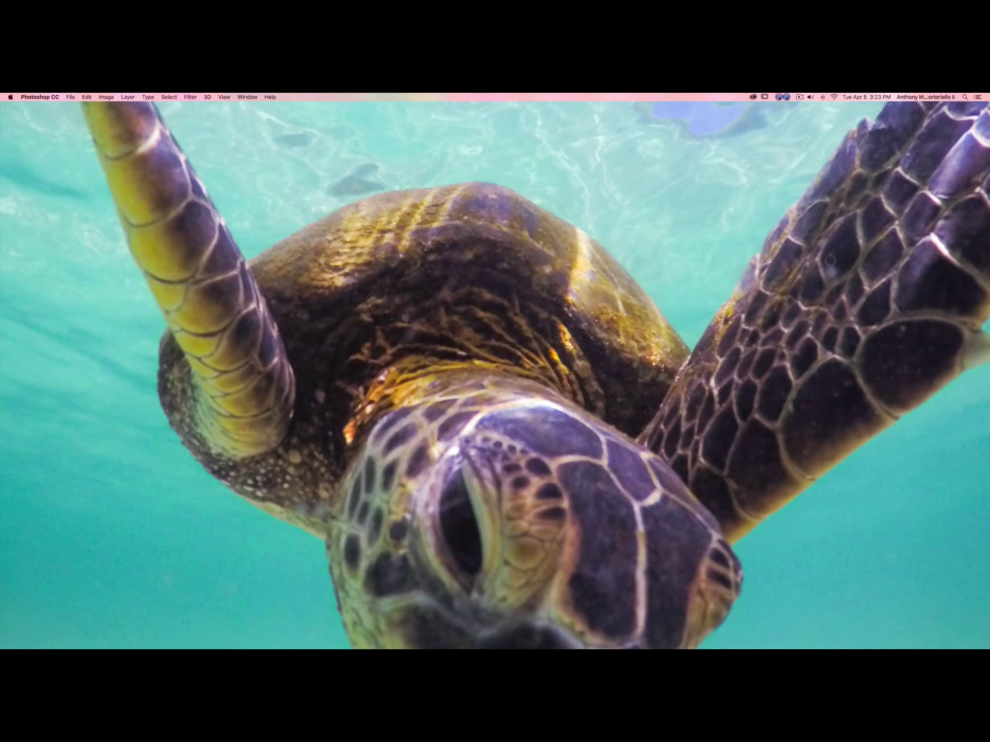
{"action": "scroll", "coordinate": [833, 265], "scroll_direction": "right", "scroll_amount": 1}
{"action": "left_click_drag", "start_coordinate": [826, 276], "coordinate": [827, 271], "text": "ctrl+alt"}
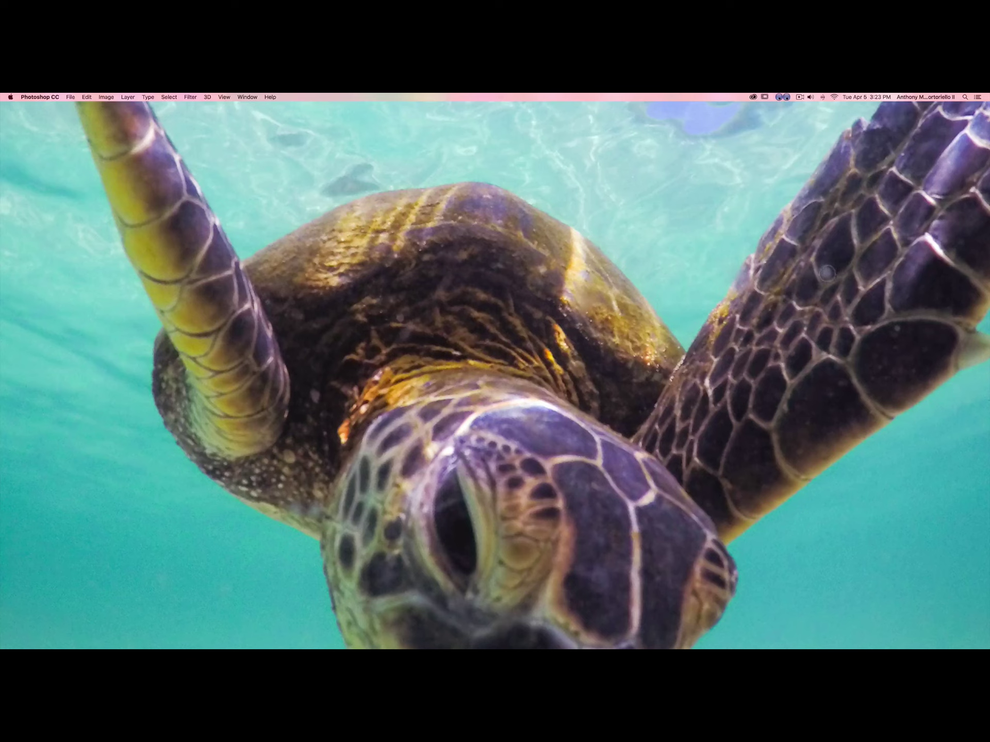
Step: Undo and restore the healing on the right-hand flipper to compare it, and retouch the same spot further
{"action": "key", "text": "super+z"}
{"action": "key", "text": "super+z"}
{"action": "left_click_drag", "start_coordinate": [828, 274], "coordinate": [840, 262]}
{"action": "key", "text": "super+z"}
{"action": "key", "text": "super+z"}
{"action": "left_click_drag", "start_coordinate": [827, 266], "coordinate": [827, 269]}
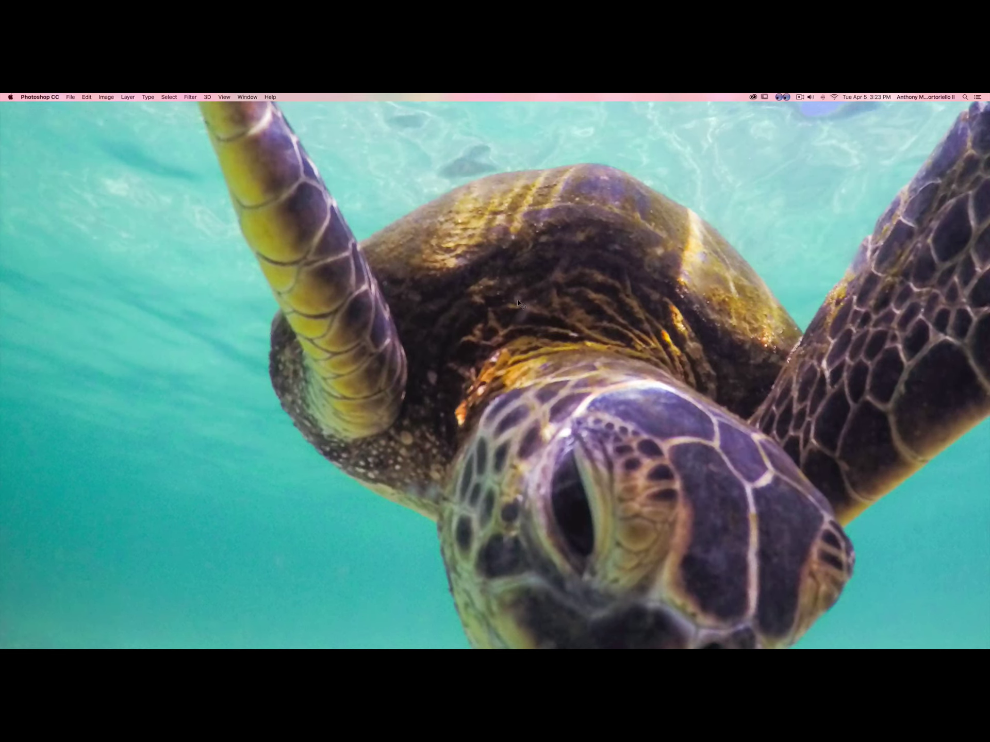
Step: Check the turtle's head and the whole photo, and resize the image to 1300 pixels wide with proportions kept
{"action": "left_click_drag", "start_coordinate": [675, 467], "coordinate": [605, 268]}
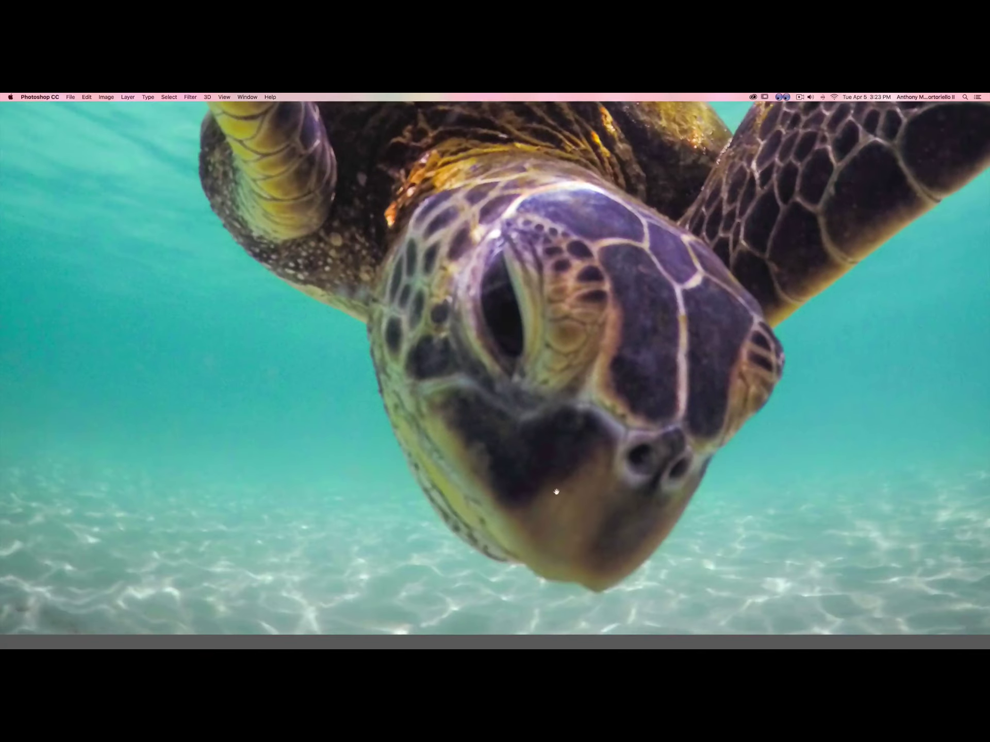
{"action": "key", "text": "super+0"}
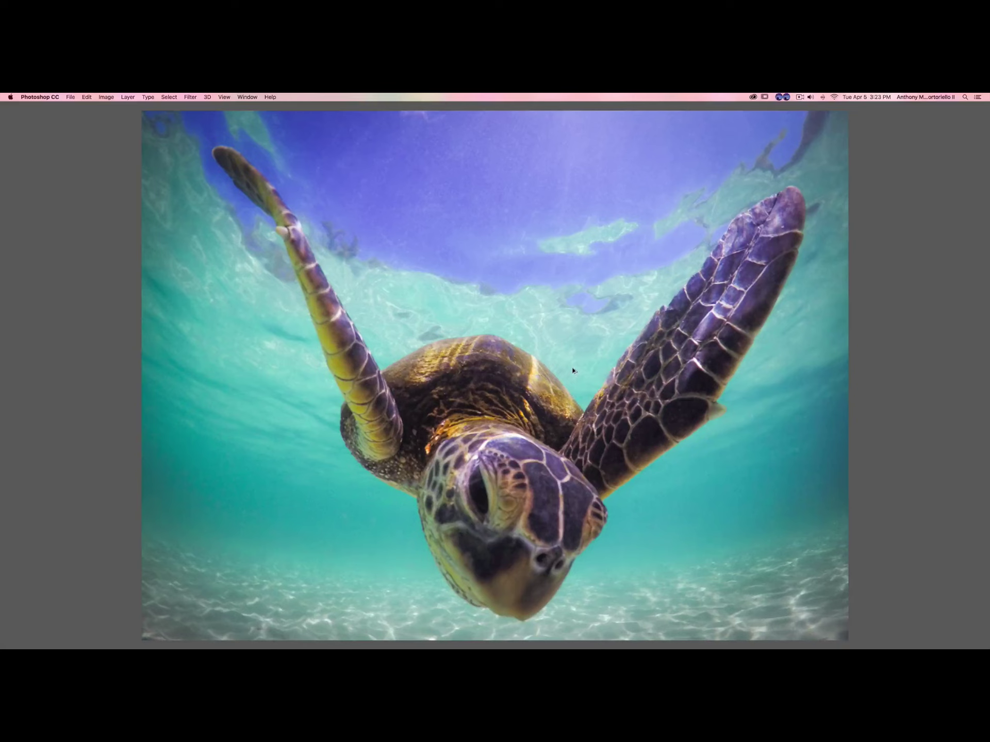
{"action": "key", "text": "super+alt+i"}
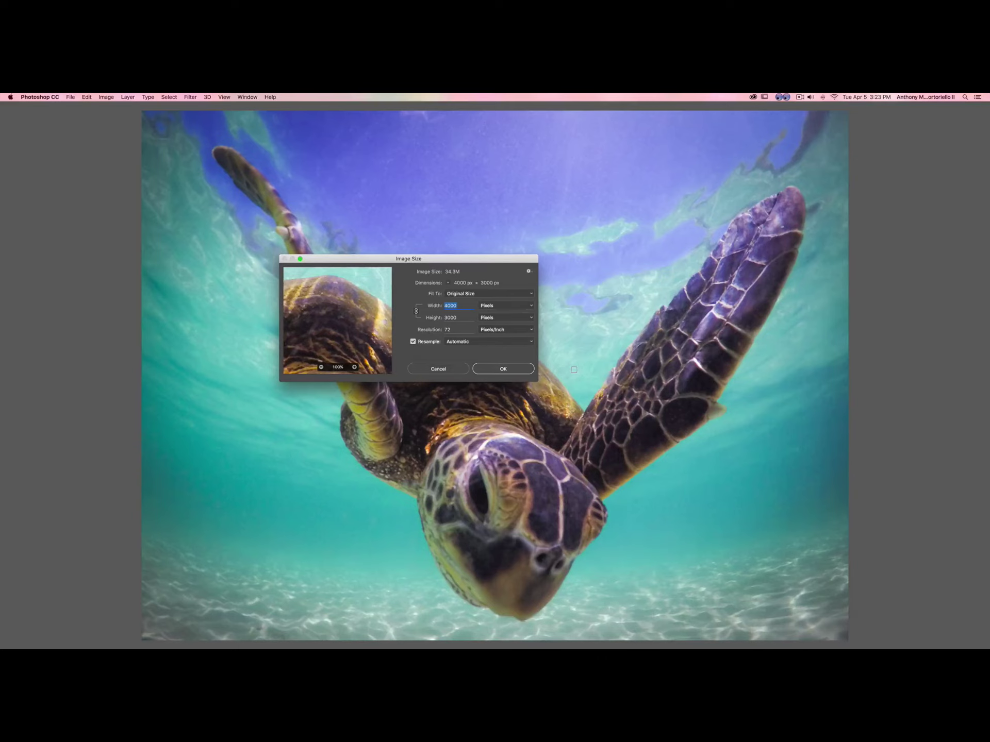
{"action": "type", "text": "1300"}
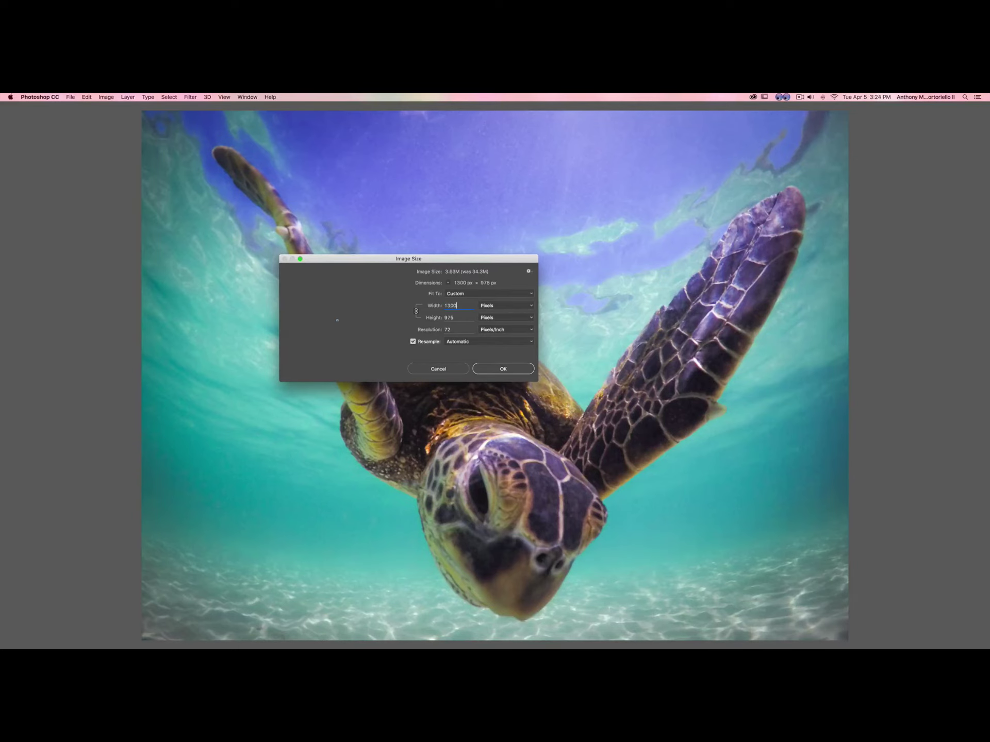
{"action": "key", "text": "Return"}
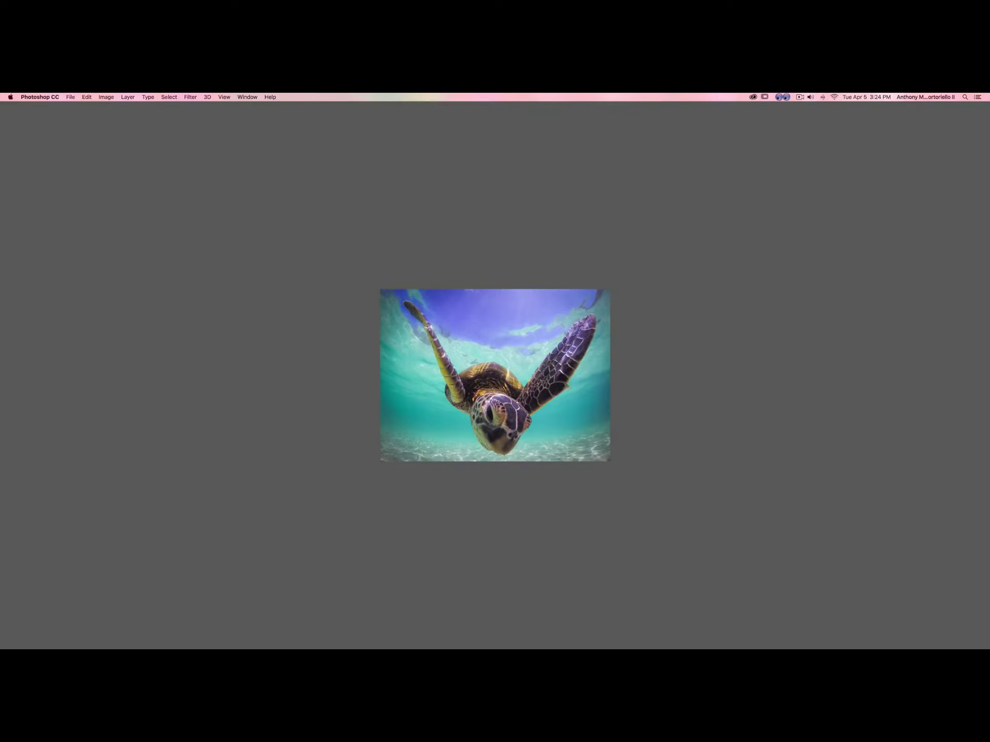
{"action": "key", "text": "super+equal"}
{"action": "key", "text": "super+equal"}
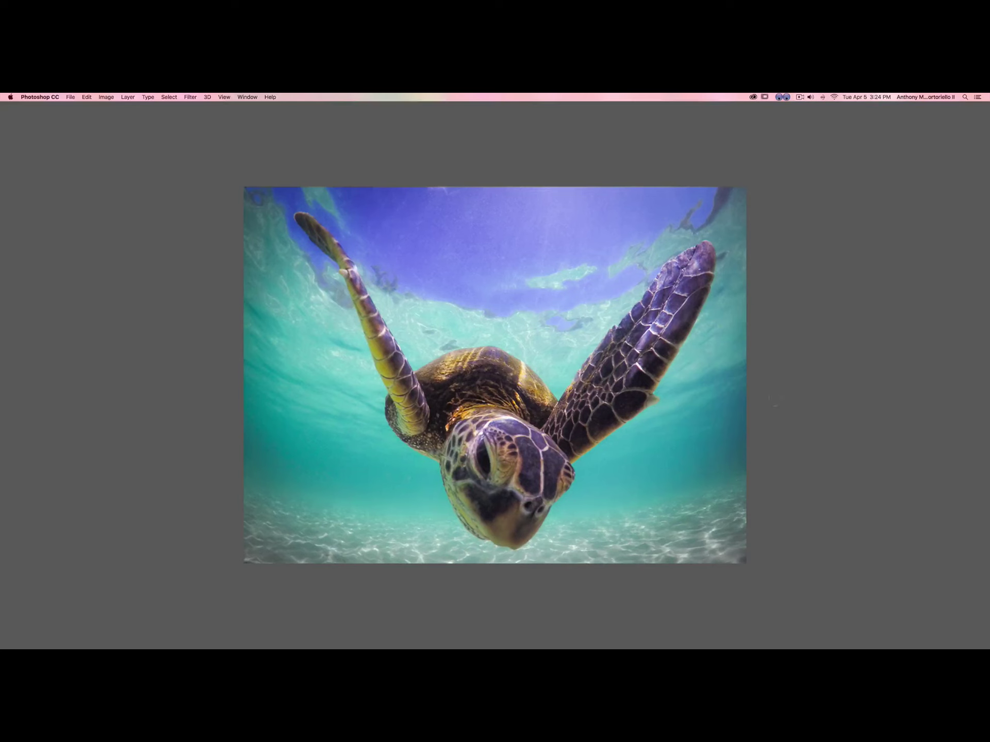
Step: Merge Layer 1 down into the Background layer
{"action": "key", "text": "f"}
{"action": "key", "text": "f"}
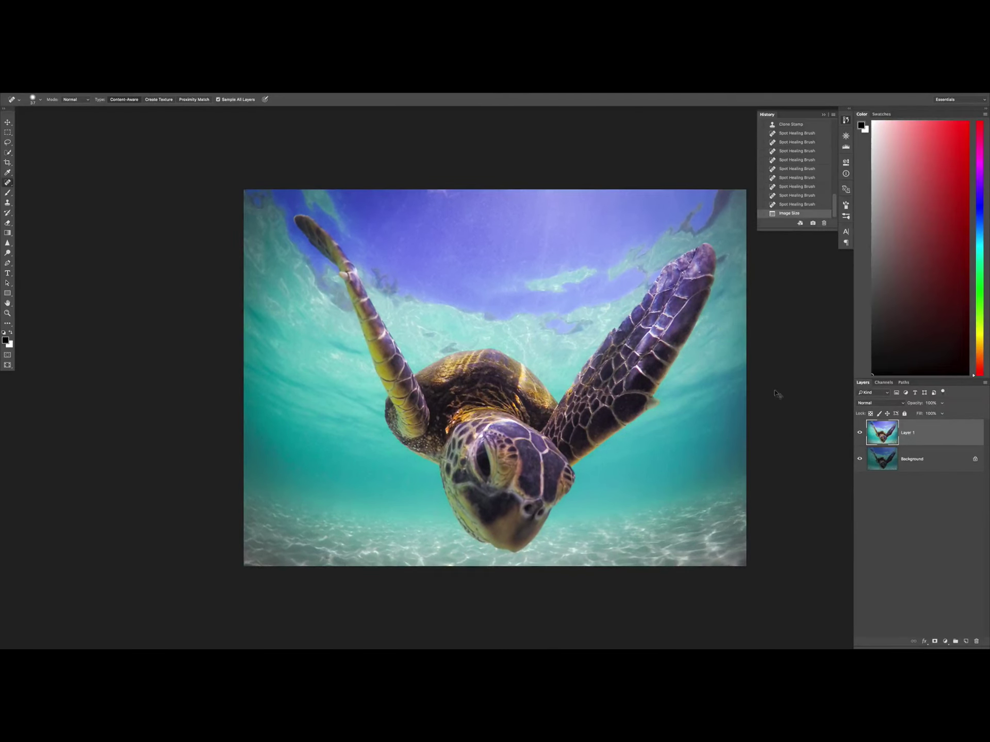
{"action": "key", "text": "super+e"}
{"action": "key", "text": "super+z"}
{"action": "key", "text": "super+e"}
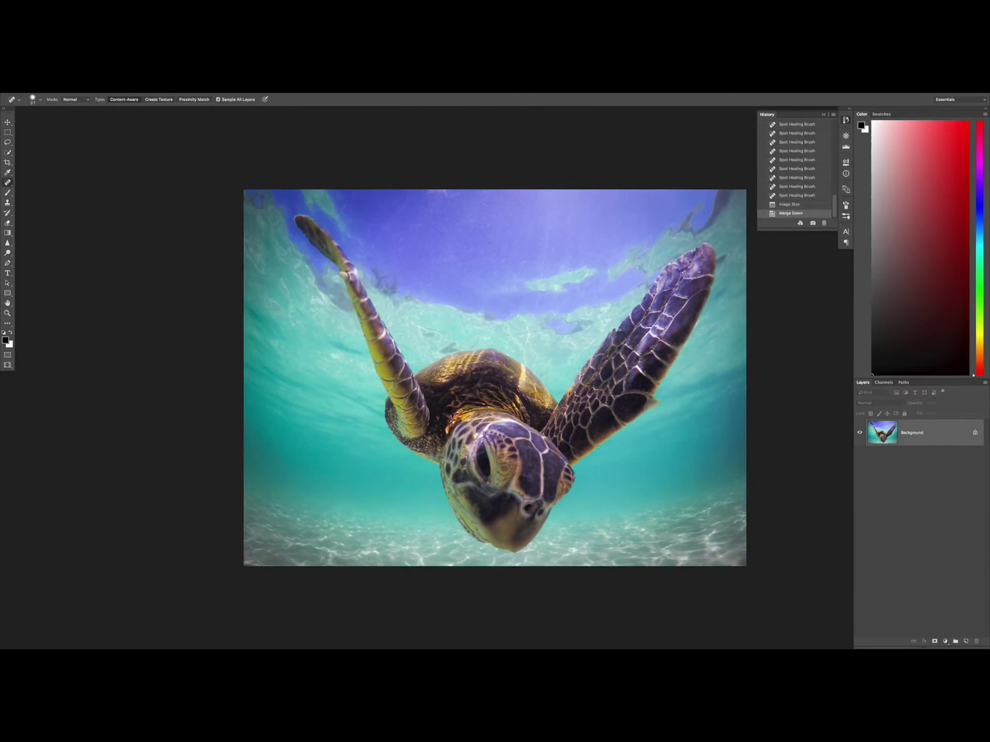
Step: Return to the Image Size history state to undo the layer merge, and duplicate Layer 1
{"action": "left_click", "coordinate": [801, 205]}
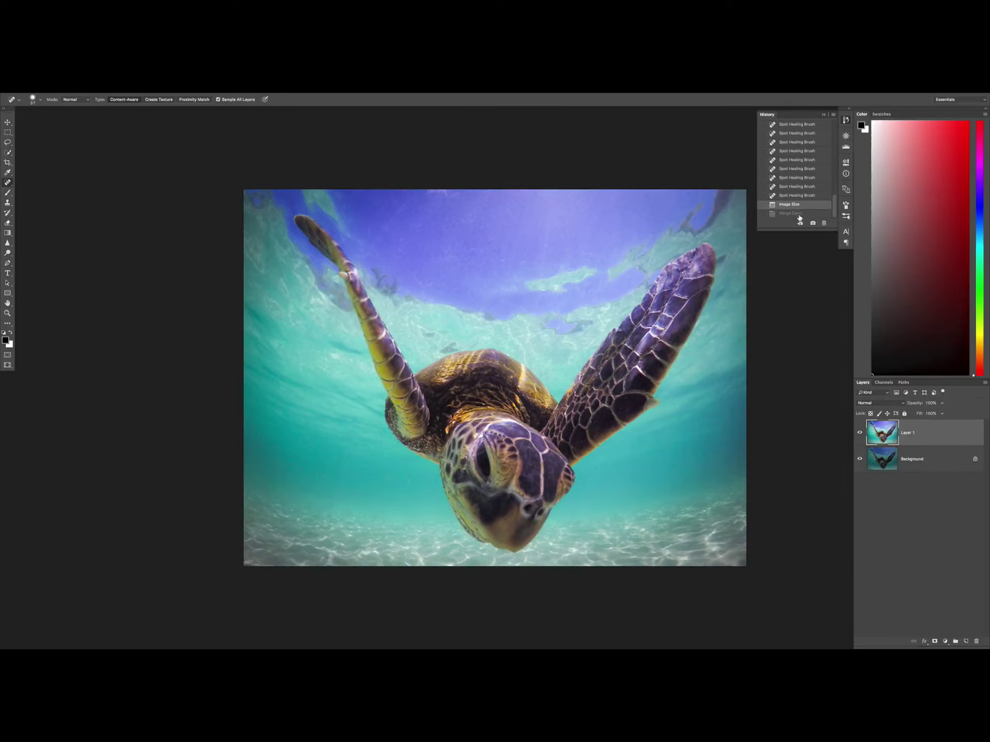
{"action": "key", "text": "super+j"}
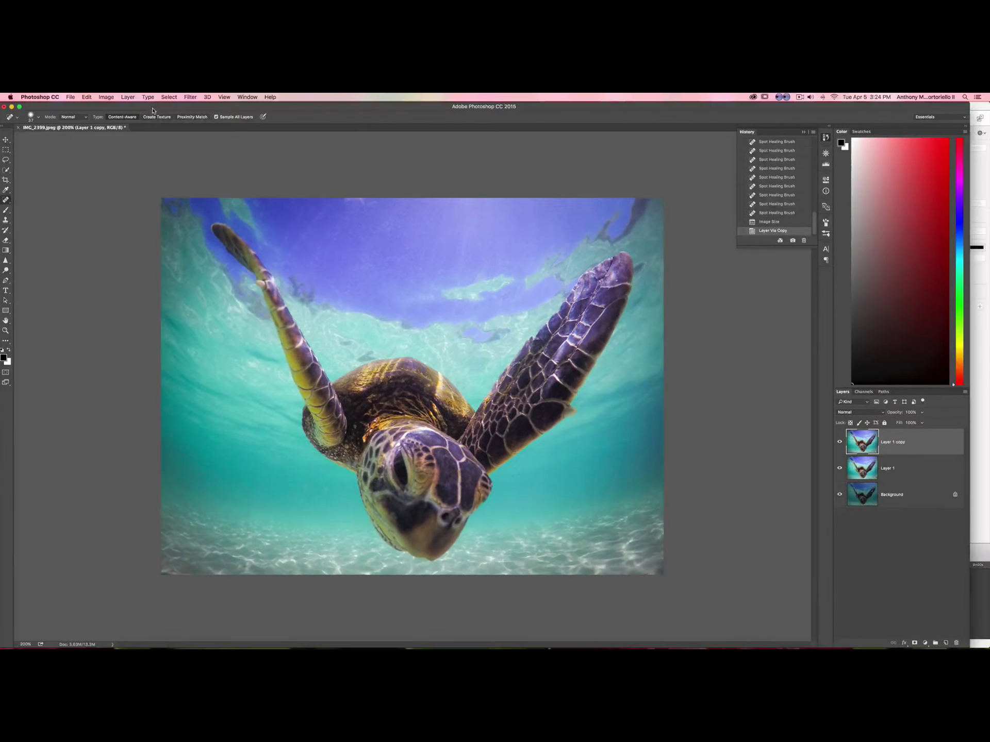
Step: Sharpen the Layer 1 copy with Unsharp Mask at an amount of 72%, and merge it down into Layer 1
{"action": "key", "text": "f"}
{"action": "left_click", "coordinate": [190, 97]}
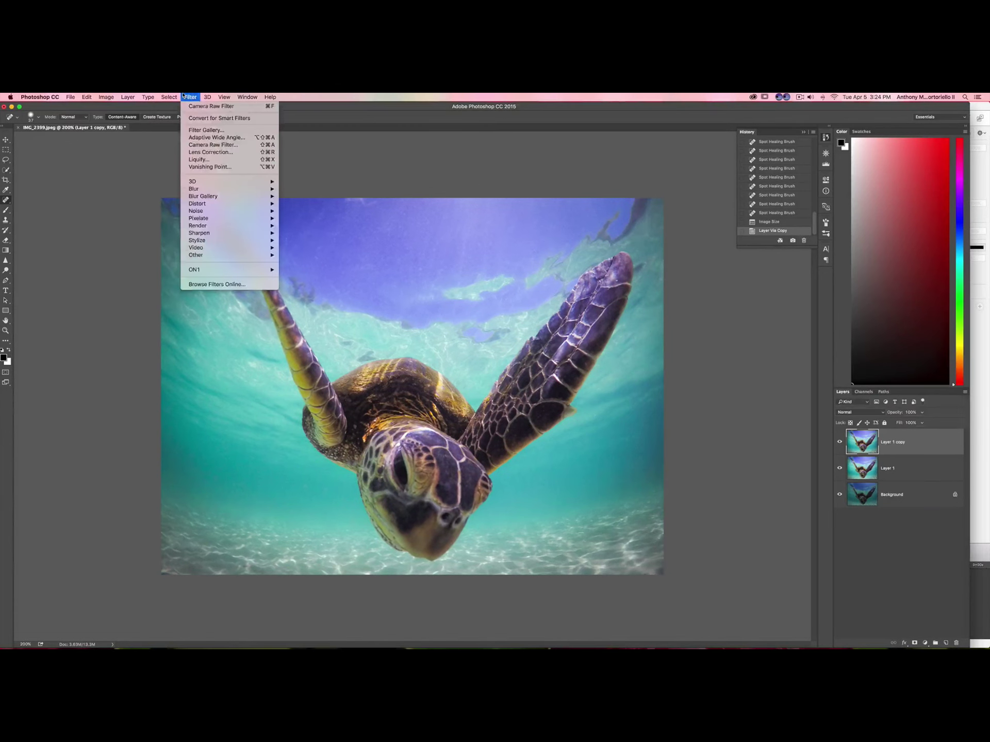
{"action": "mouse_move", "coordinate": [205, 234]}
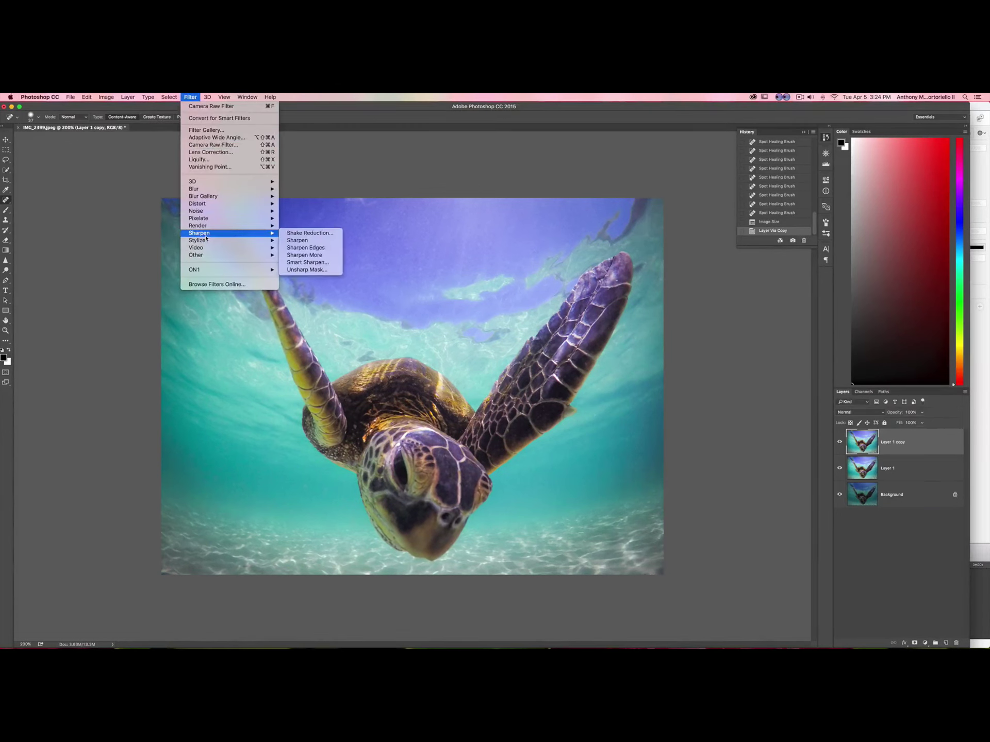
{"action": "left_click", "coordinate": [306, 270]}
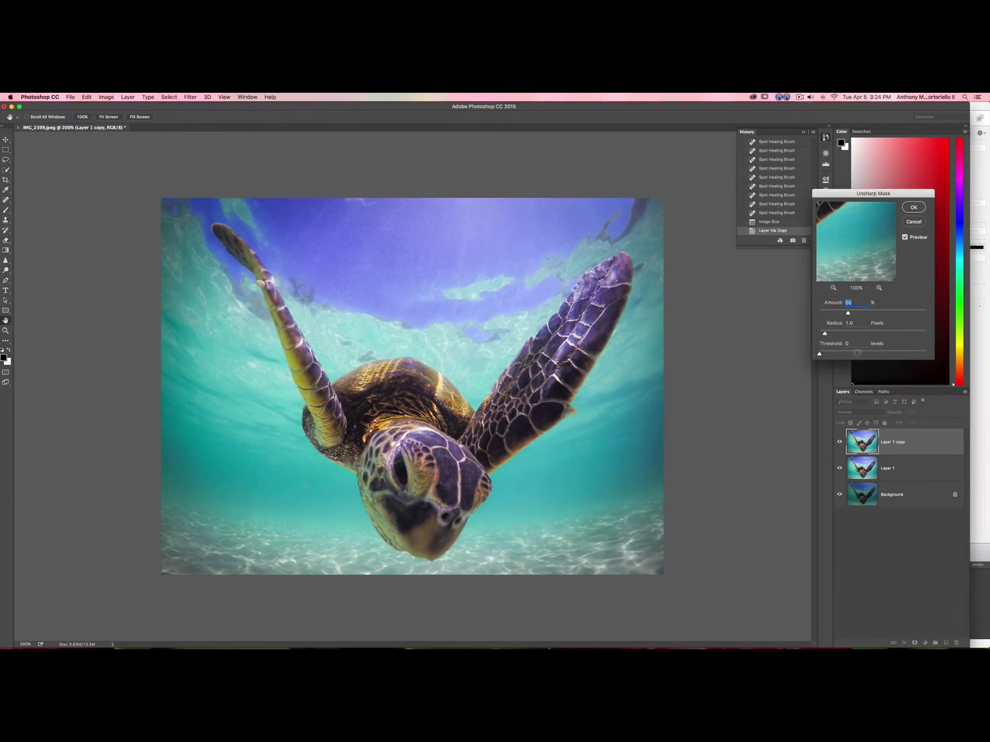
{"action": "left_click_drag", "start_coordinate": [847, 313], "coordinate": [860, 313]}
{"action": "key", "text": "super+minus"}
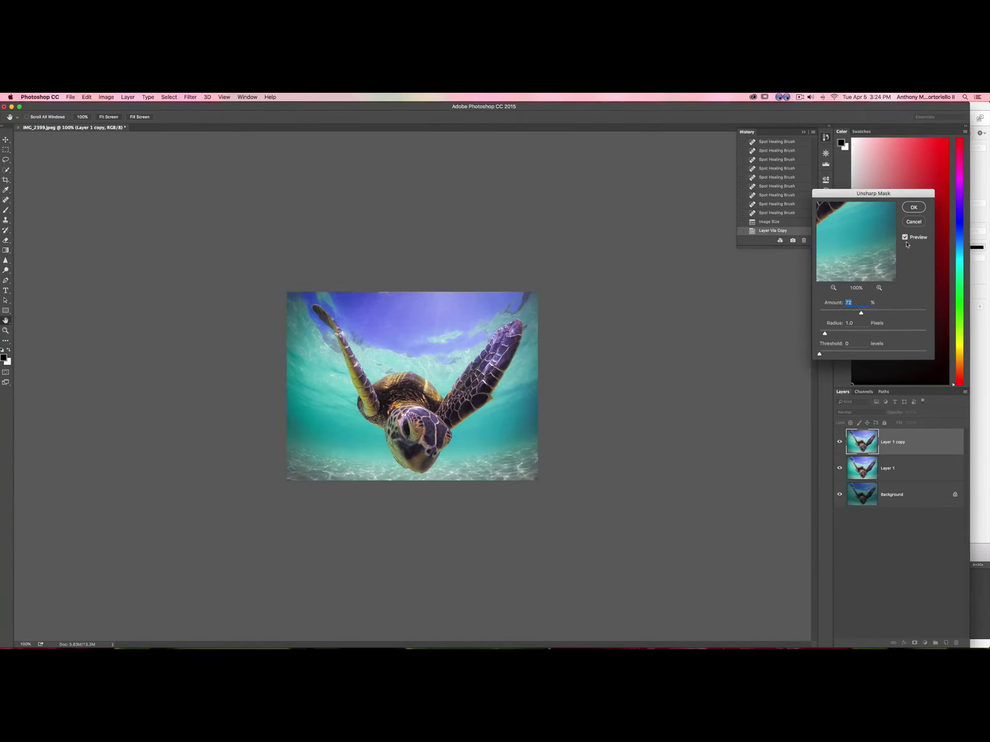
{"action": "left_click", "coordinate": [914, 208]}
{"action": "key", "text": "super+e"}
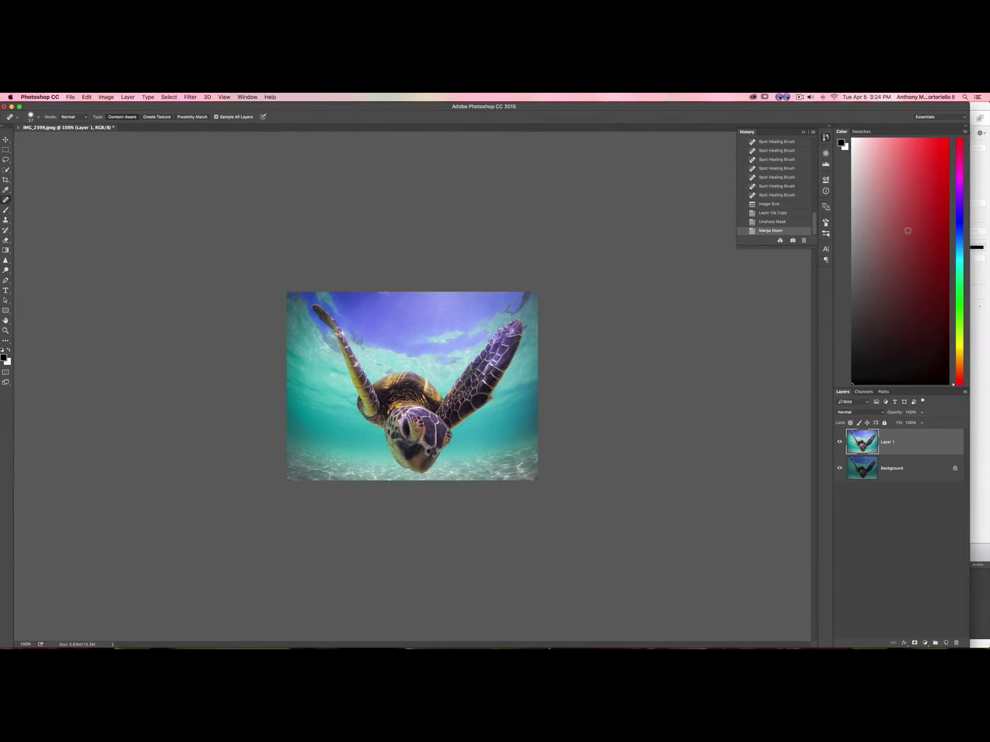
Step: Add a Curves adjustment layer, move the RGB white point to input 93, and pull the midtones down
{"action": "key", "text": "super+m"}
{"action": "left_click", "coordinate": [592, 340]}
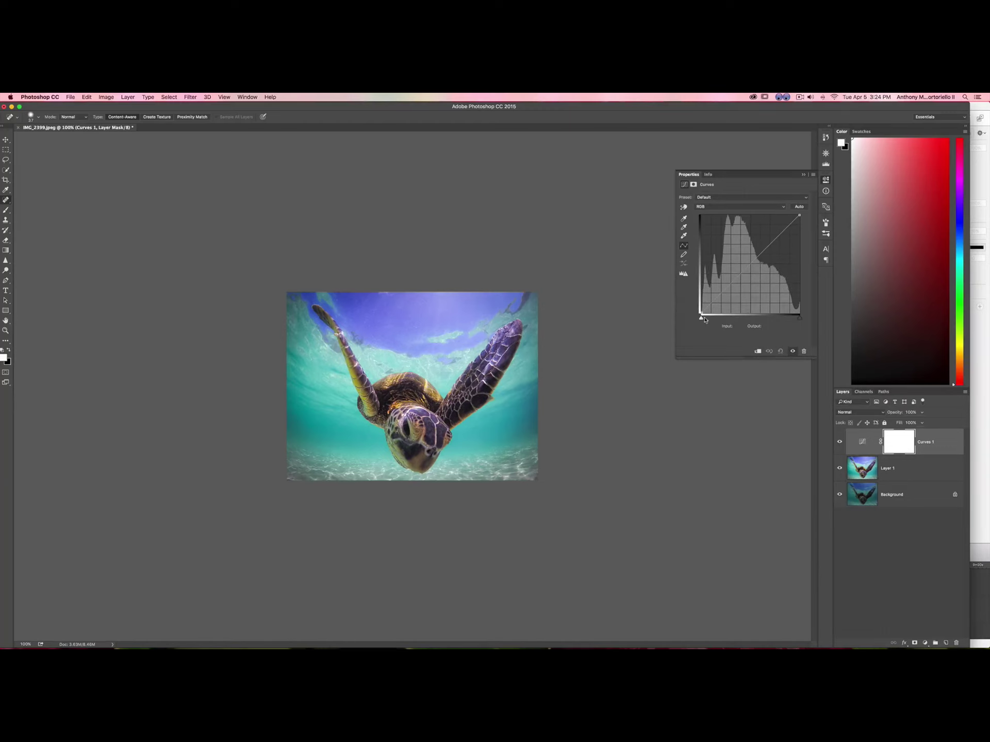
{"action": "left_click_drag", "start_coordinate": [799, 215], "coordinate": [788, 215]}
{"action": "left_click_drag", "start_coordinate": [749, 259], "coordinate": [724, 299]}
{"action": "key", "text": "super+z"}
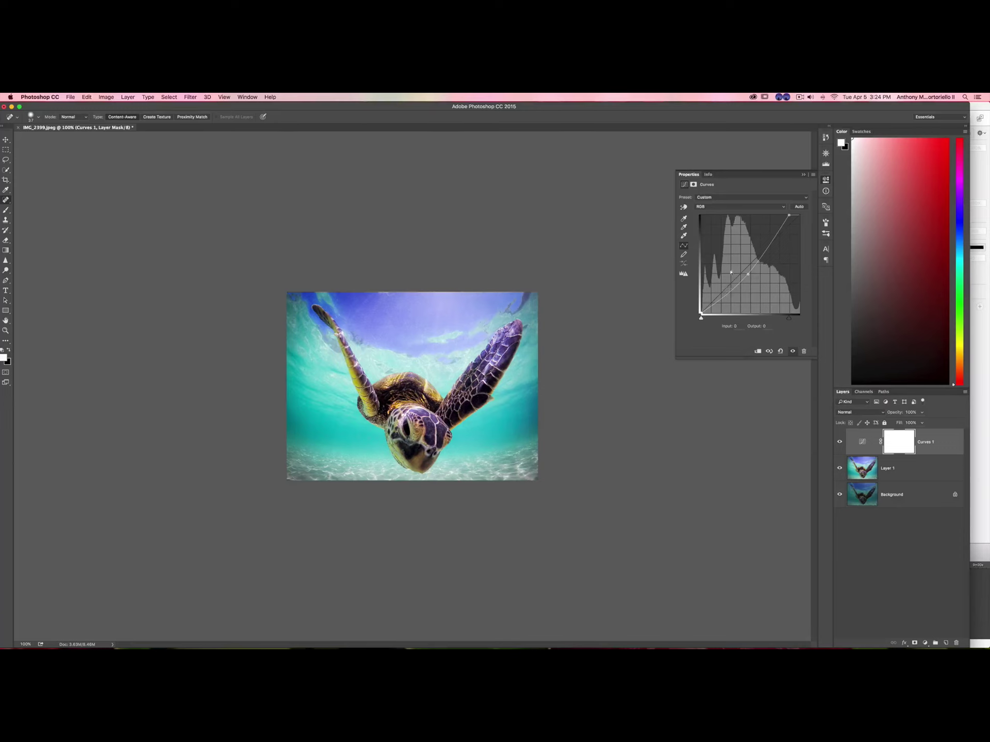
{"action": "left_click_drag", "start_coordinate": [799, 213], "coordinate": [792, 215]}
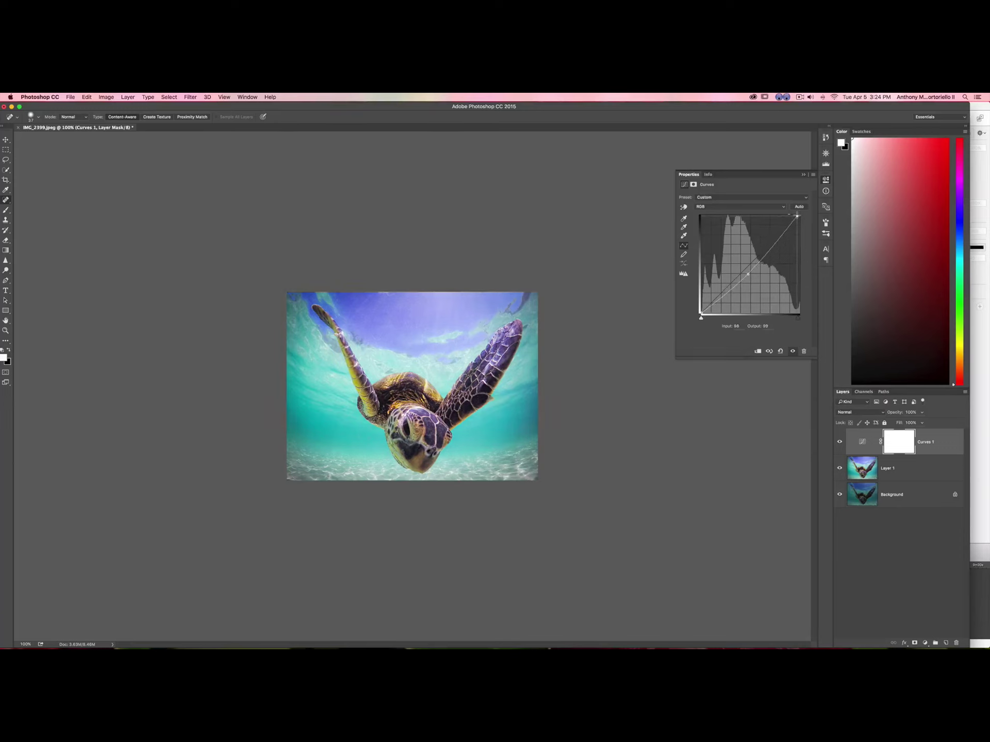
Step: Pull the midtones of the Red and Blue channel curves down slightly in the Curves adjustment
{"action": "left_click", "coordinate": [737, 206]}
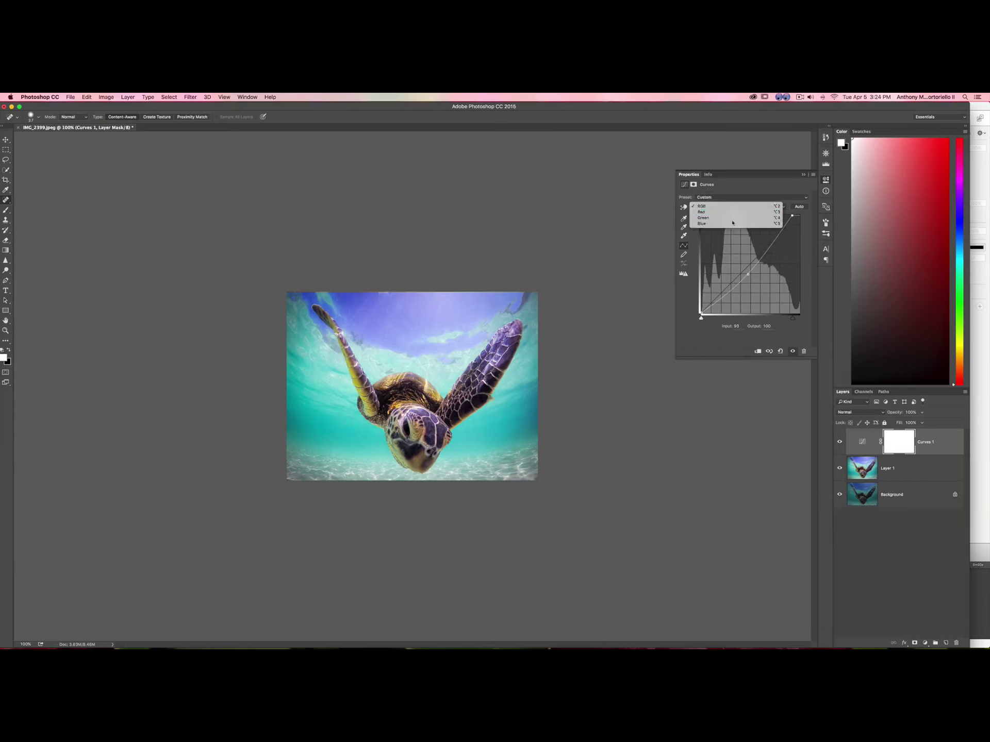
{"action": "left_click", "coordinate": [737, 214]}
{"action": "mouse_move", "coordinate": [745, 264]}
{"action": "left_mouse_down"}
{"action": "mouse_move", "coordinate": [741, 274]}
{"action": "mouse_move", "coordinate": [747, 269]}
{"action": "left_mouse_up"}
{"action": "left_click", "coordinate": [729, 209]}
{"action": "left_click", "coordinate": [730, 222]}
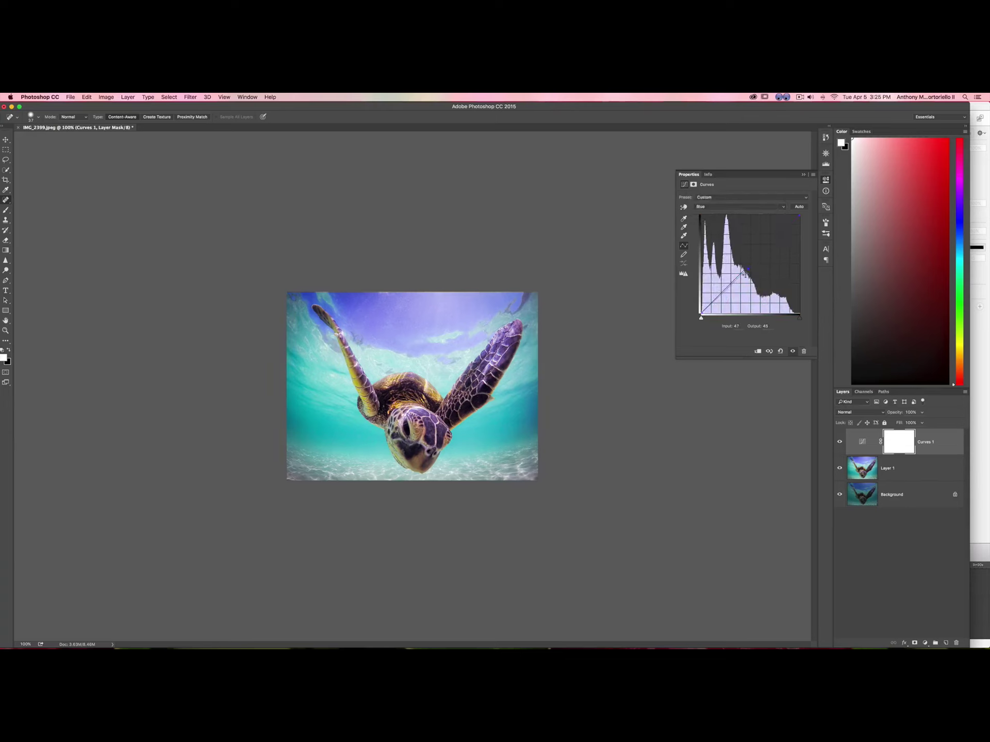
Step: Hide and show the Curves 1 layer to compare the photo with and without the adjustment
{"action": "left_click", "coordinate": [840, 442]}
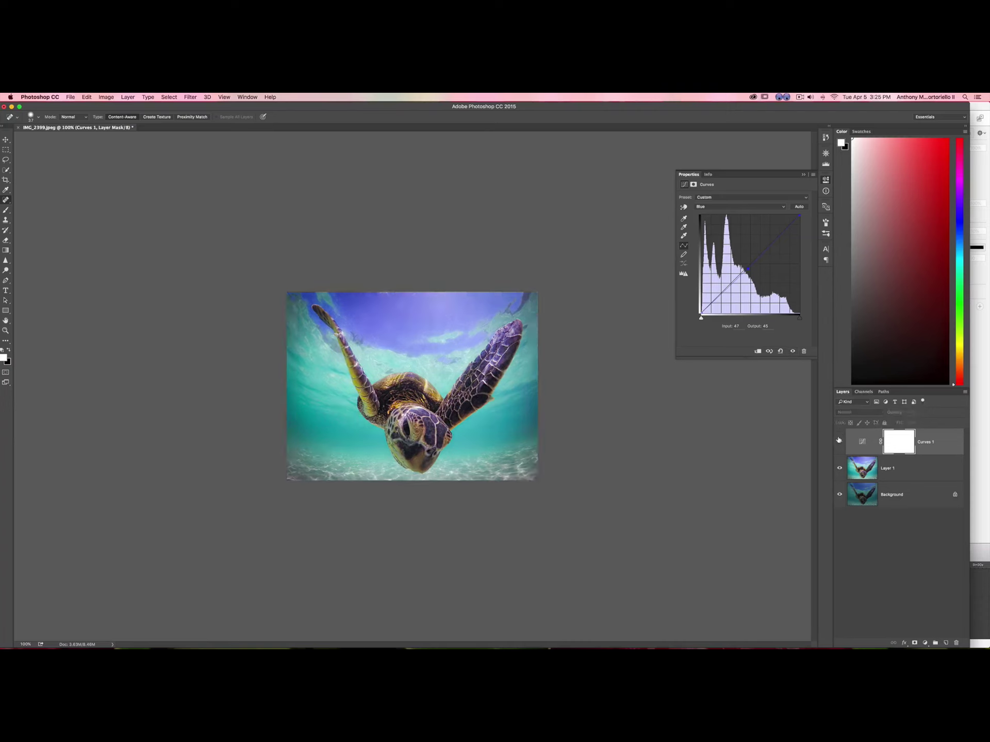
{"action": "left_click", "coordinate": [838, 441]}
{"action": "left_click", "coordinate": [838, 439]}
{"action": "left_click", "coordinate": [839, 441]}
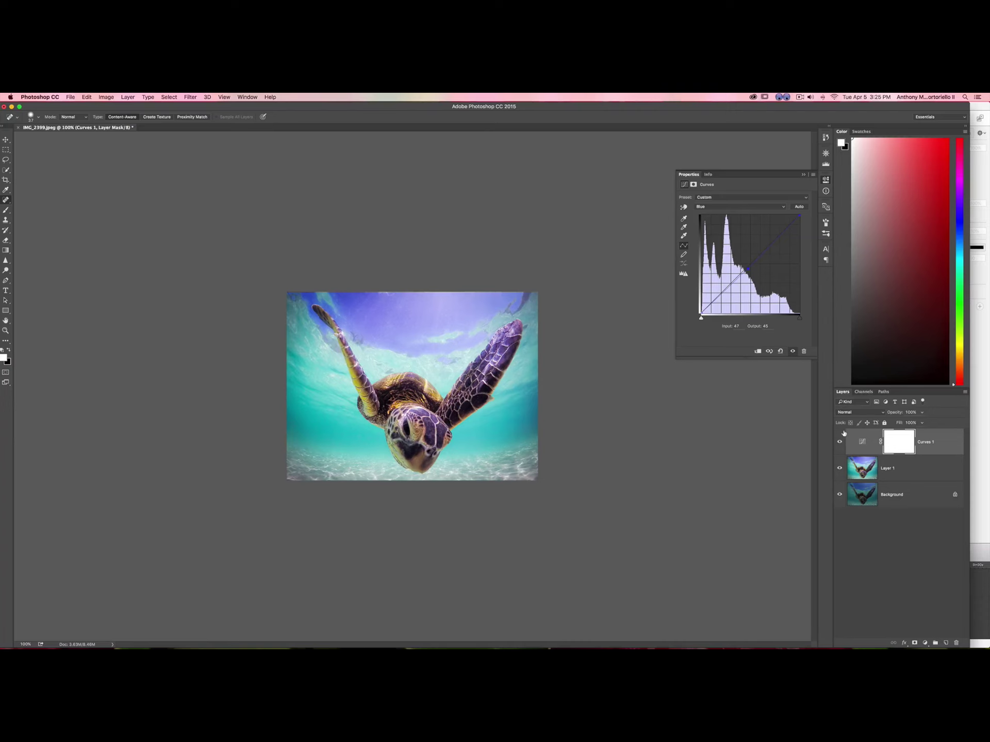
Step: Paint black with a large soft brush on the Curves 1 mask around the photo's edges, undoing the last stroke across the sky
{"action": "left_click", "coordinate": [897, 442]}
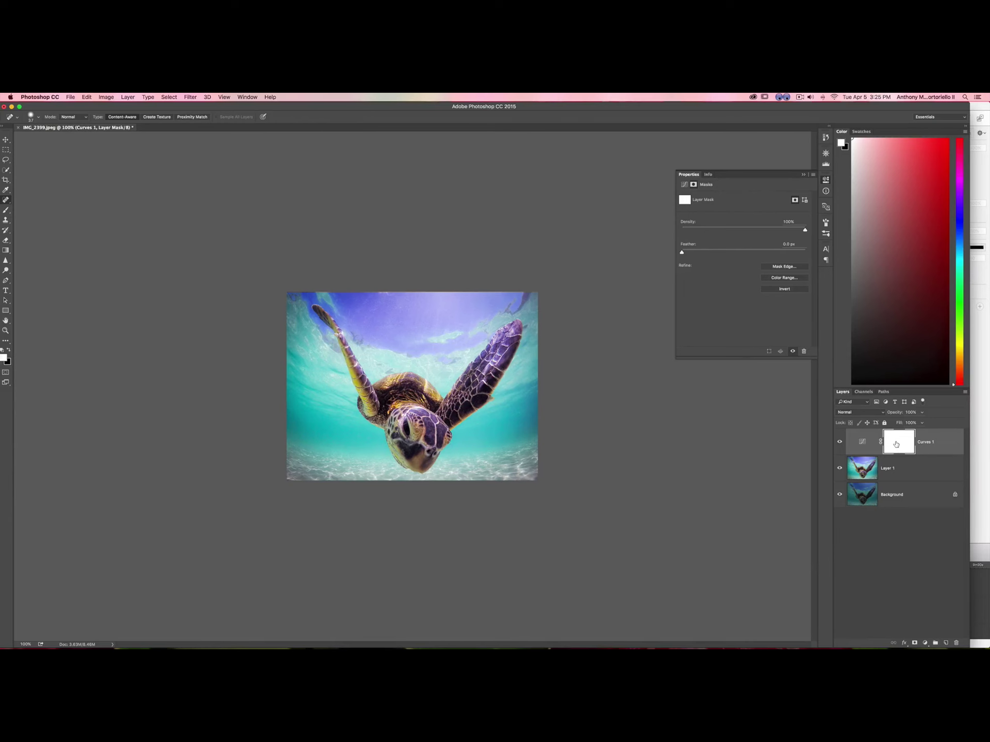
{"action": "key", "text": "b"}
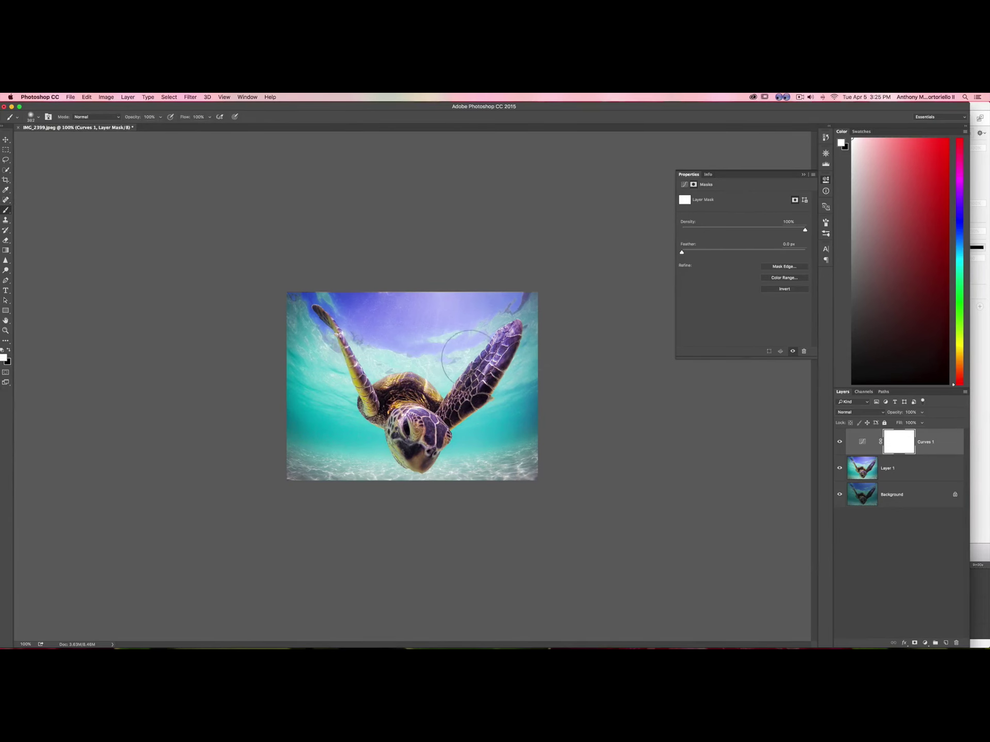
{"action": "key", "text": "super+equal"}
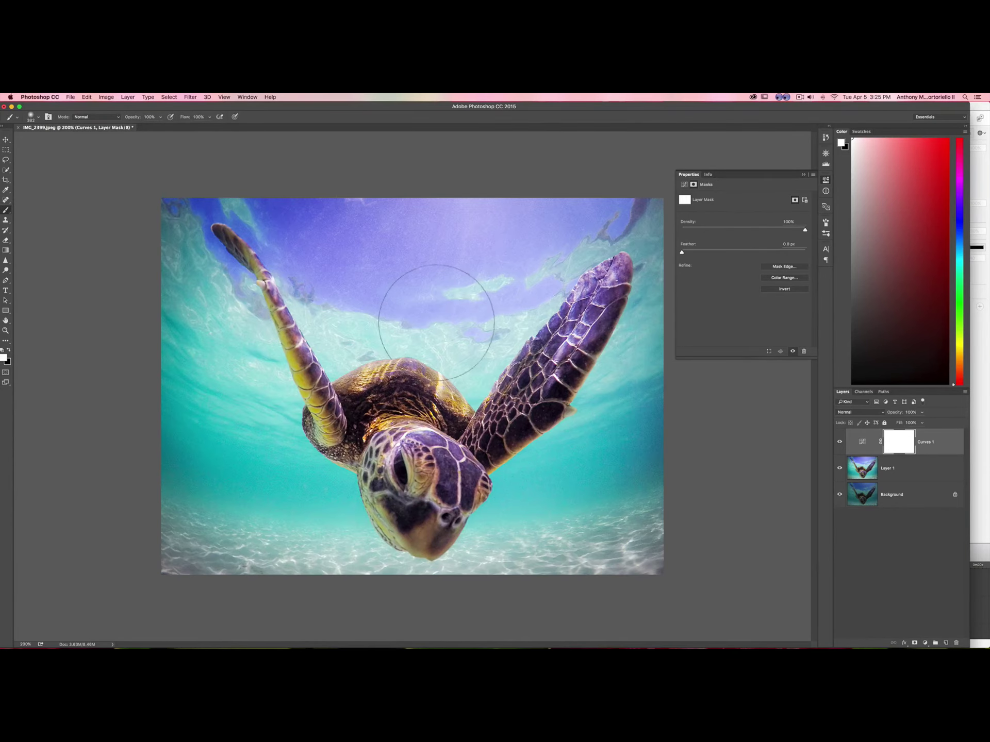
{"action": "left_click_drag", "start_coordinate": [445, 305], "coordinate": [509, 305], "text": "ctrl+alt"}
{"action": "key", "text": "f"}
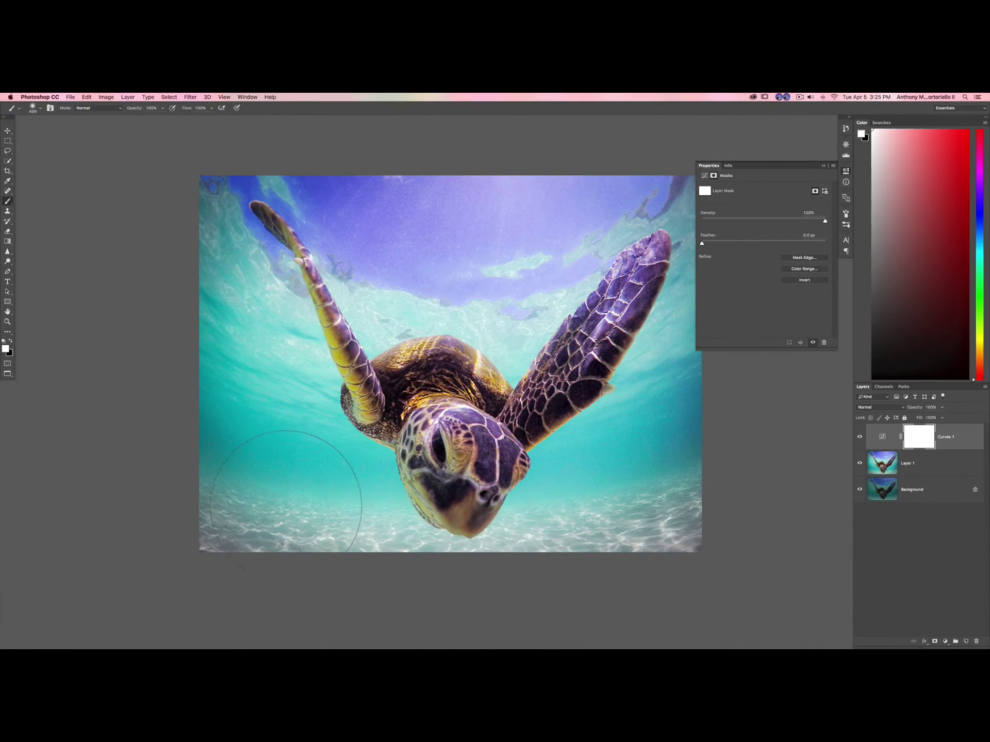
{"action": "key", "text": "x"}
{"action": "mouse_move", "coordinate": [185, 314]}
{"action": "left_mouse_down"}
{"action": "mouse_move", "coordinate": [288, 217]}
{"action": "mouse_move", "coordinate": [511, 180]}
{"action": "mouse_move", "coordinate": [670, 371]}
{"action": "mouse_move", "coordinate": [698, 508]}
{"action": "left_mouse_up"}
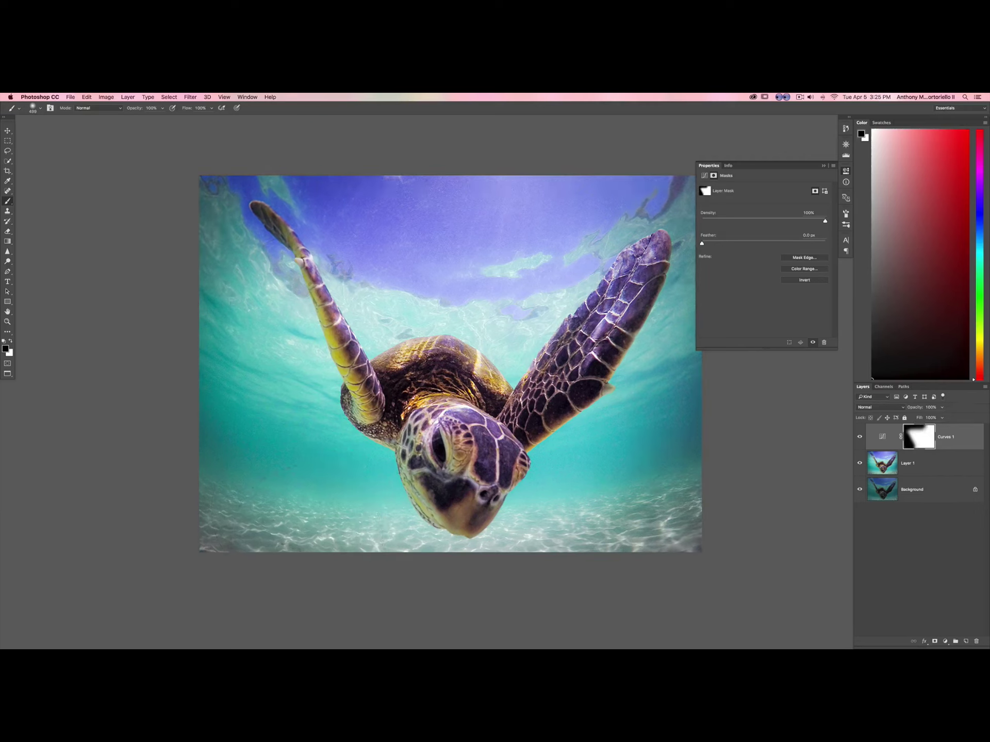
{"action": "left_click_drag", "start_coordinate": [326, 176], "coordinate": [614, 191]}
{"action": "mouse_move", "coordinate": [529, 248]}
{"action": "left_mouse_down"}
{"action": "mouse_move", "coordinate": [413, 243]}
{"action": "mouse_move", "coordinate": [386, 227]}
{"action": "left_mouse_up"}
{"action": "key", "text": "super+z"}
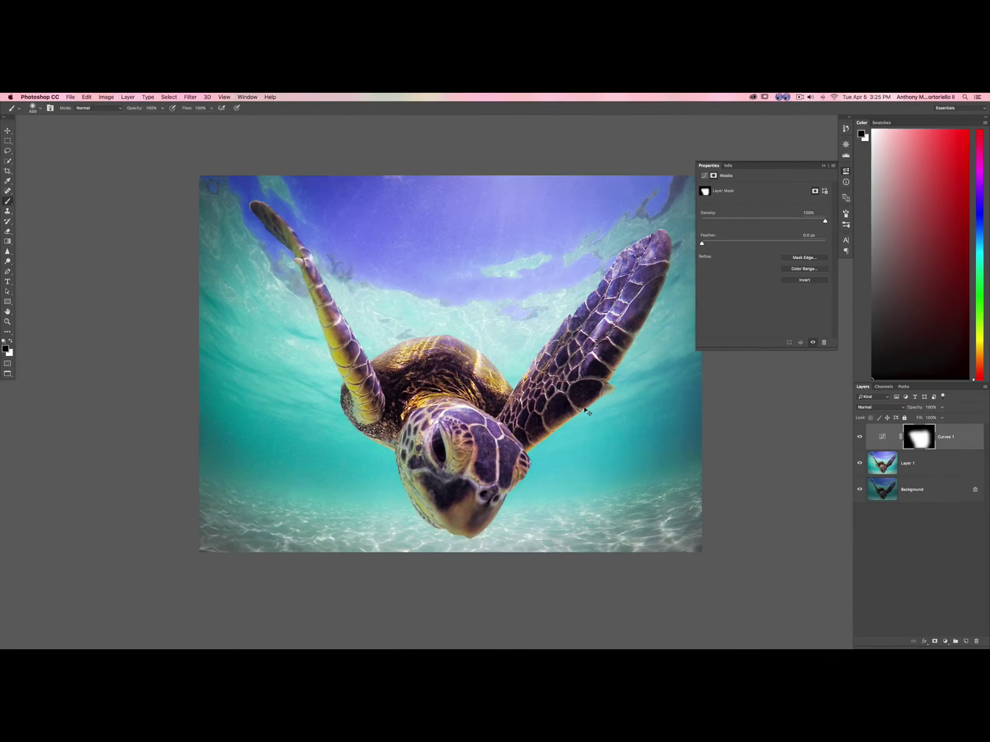
Step: View the whole photo full screen, and compare it with the original by hiding and showing Curves 1 and Layer 1
{"action": "key", "text": "super+minus"}
{"action": "key", "text": "super+minus"}
{"action": "key", "text": "f"}
{"action": "key", "text": "f"}
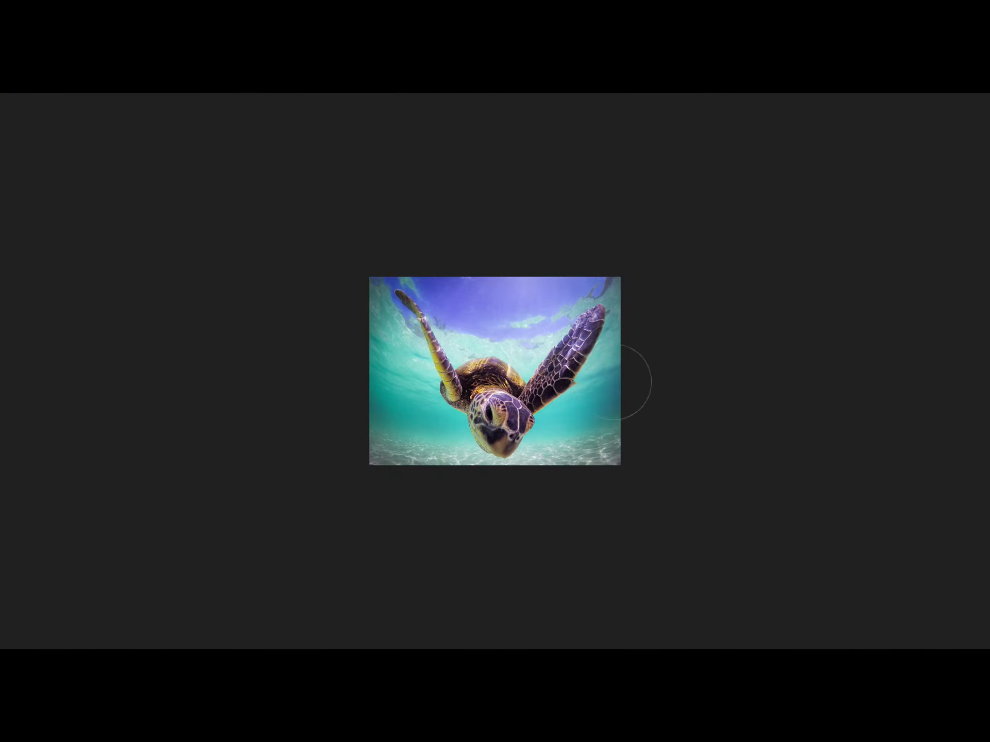
{"action": "key", "text": "f"}
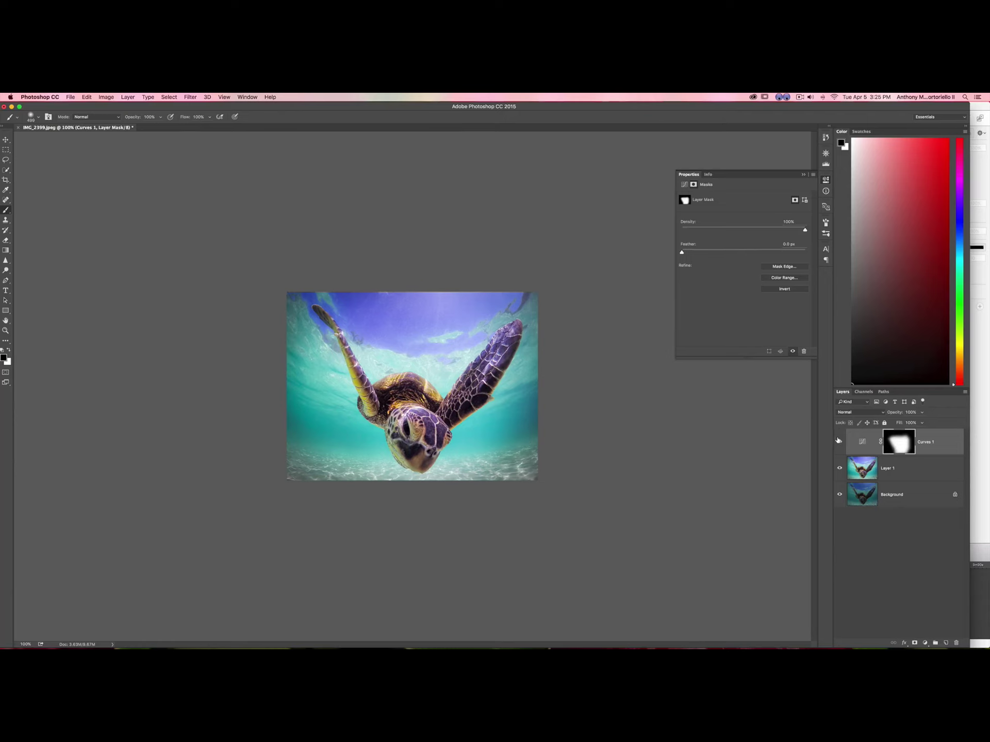
{"action": "left_click", "coordinate": [838, 441]}
{"action": "left_click", "coordinate": [838, 467]}
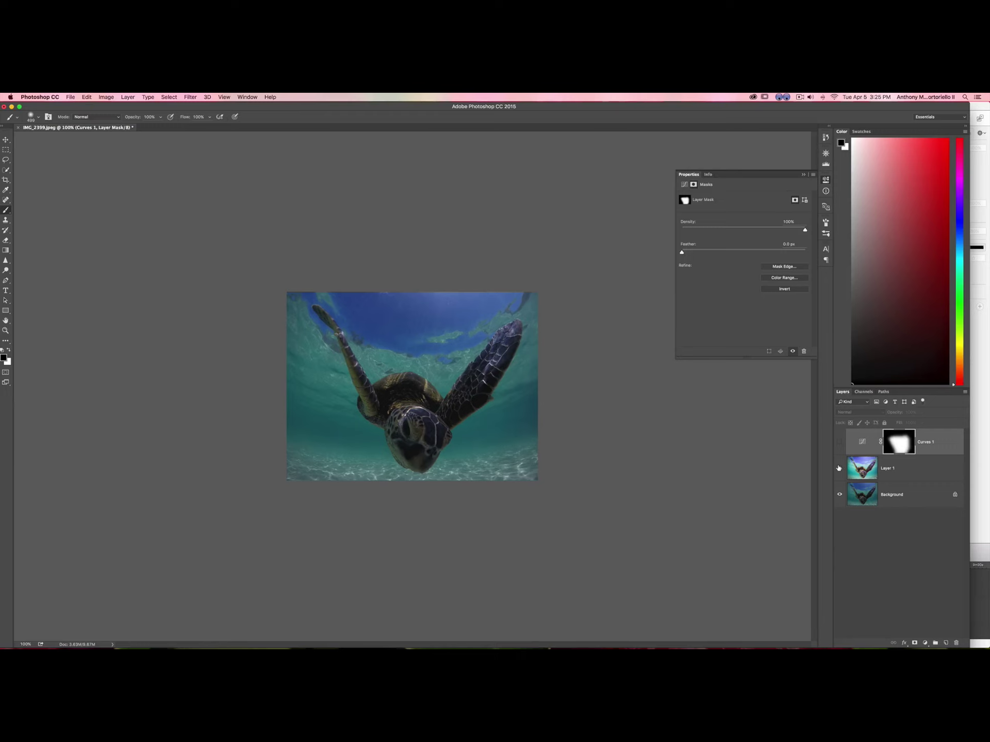
{"action": "left_click", "coordinate": [840, 468]}
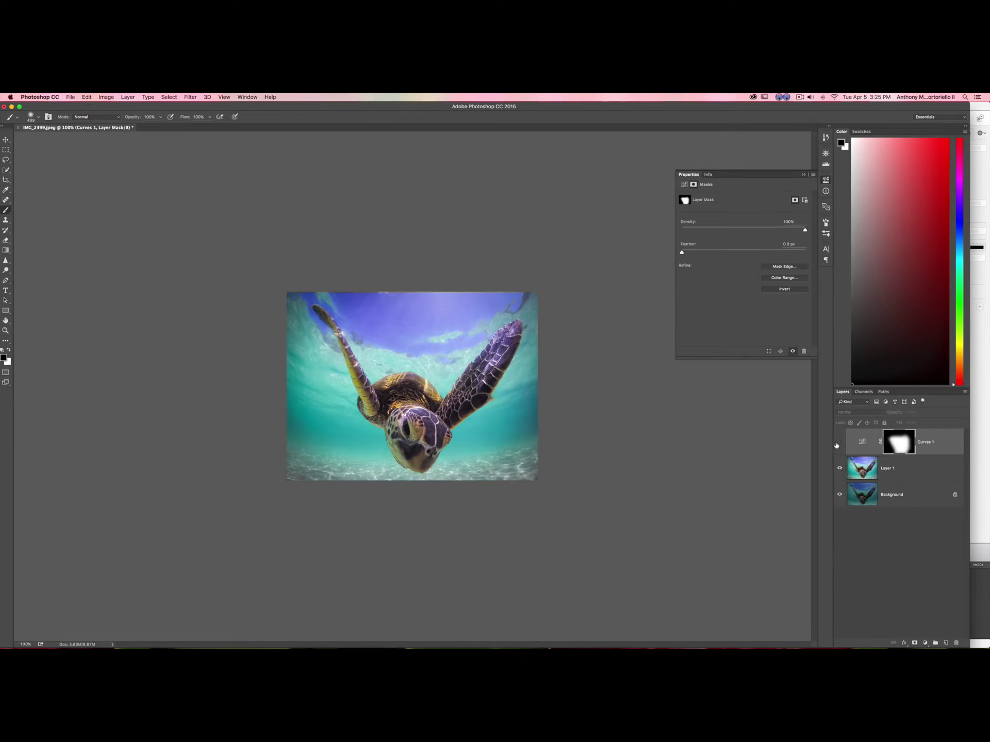
{"action": "left_click", "coordinate": [837, 443]}
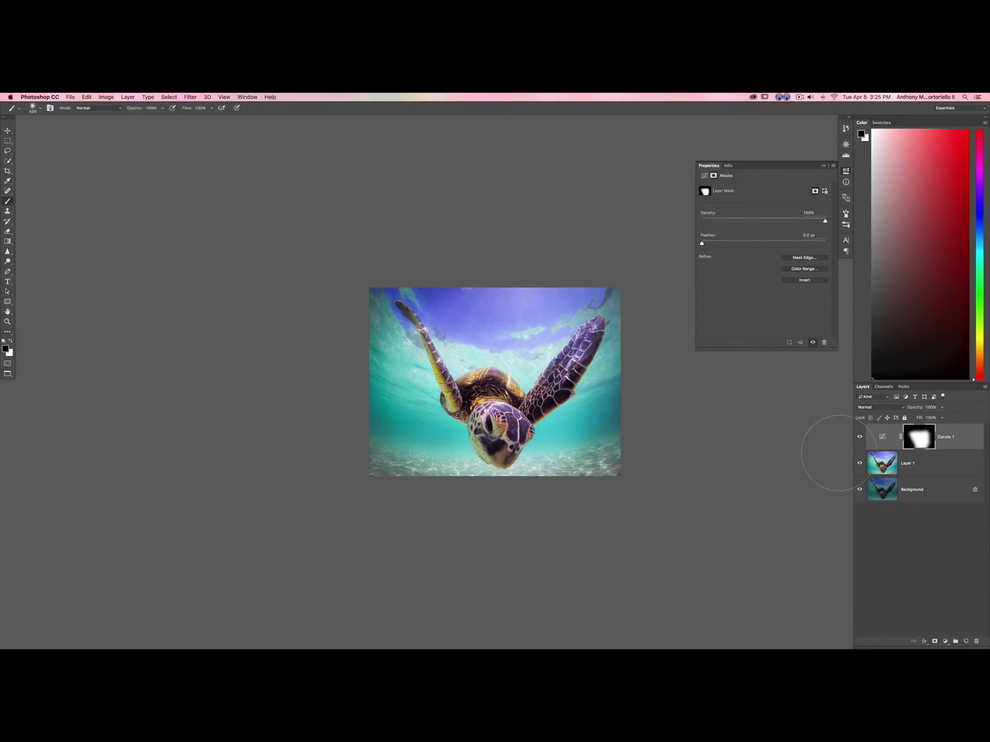
Step: Compare the edited photo with the original Background again against the dark full-screen backdrop
{"action": "key", "text": "f"}
{"action": "key", "text": "f"}
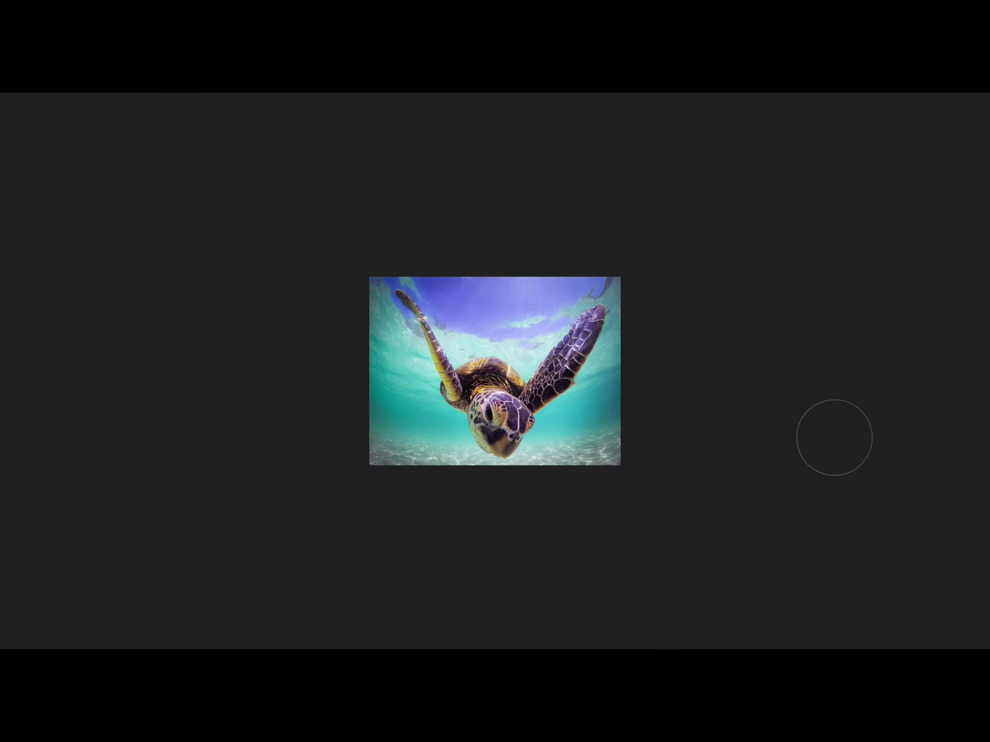
{"action": "key", "text": "Tab"}
{"action": "key", "text": "Tab"}
{"action": "key", "text": "Tab"}
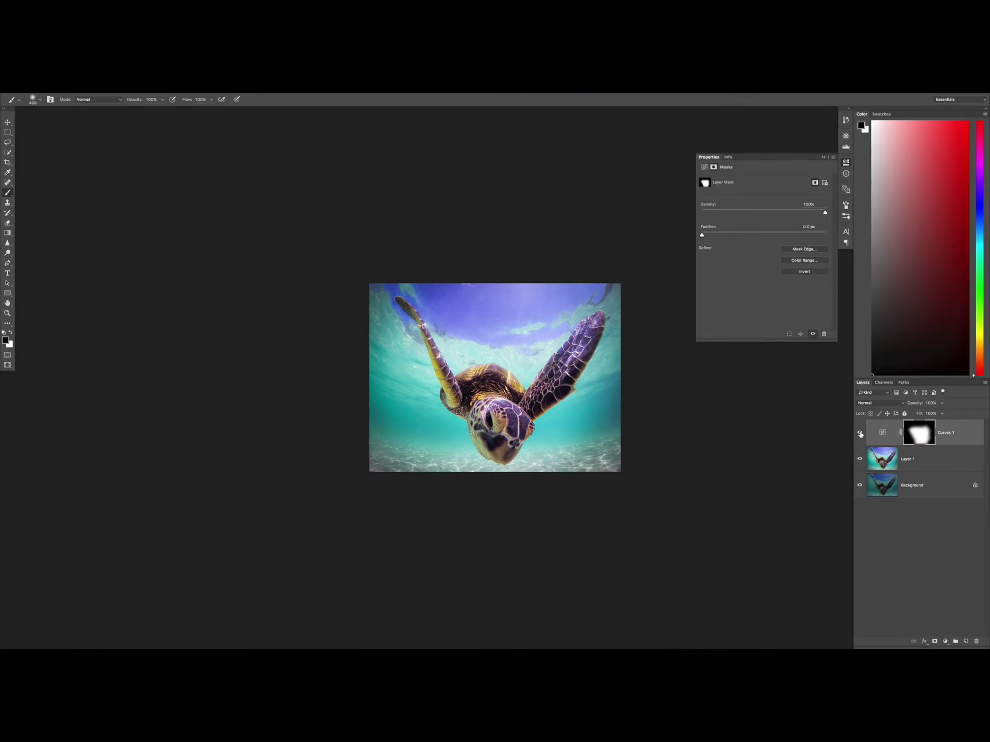
{"action": "left_click", "coordinate": [860, 459]}
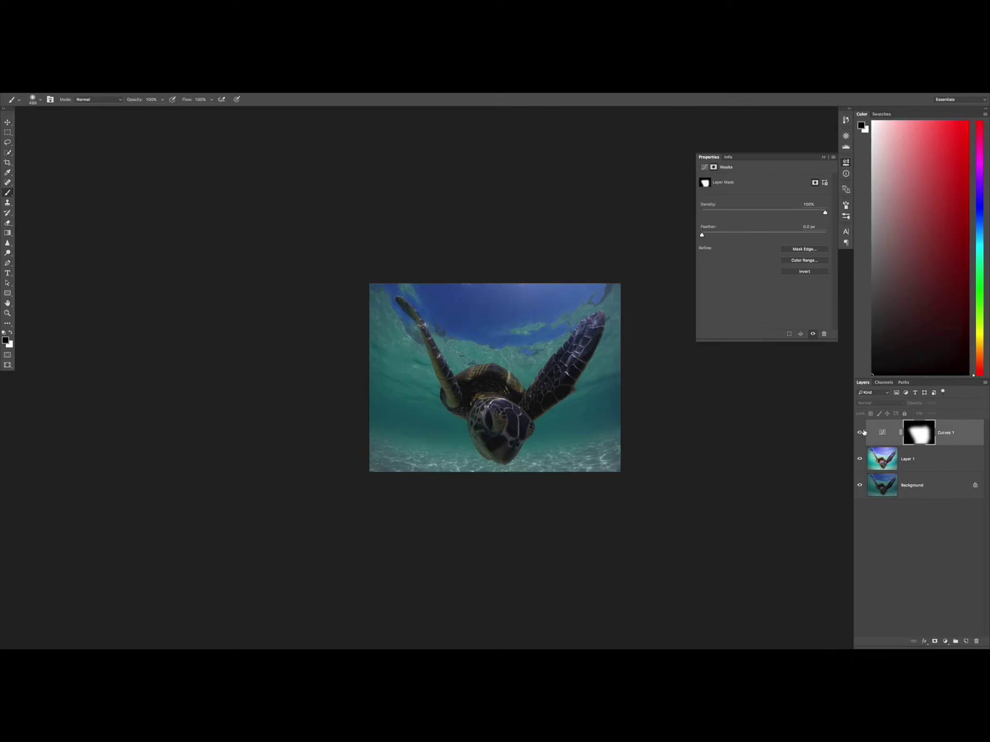
{"action": "left_click", "coordinate": [859, 432]}
Step: Examine the finished turtle photo in the different screen modes, ending full screen without the interface
{"action": "key", "text": "f"}
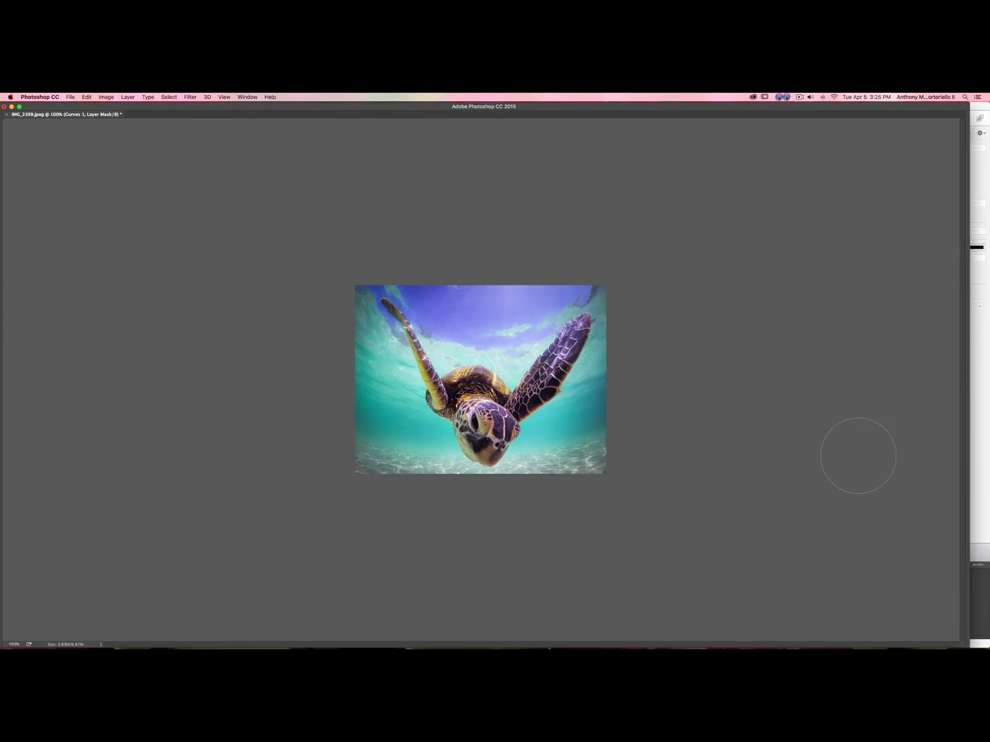
{"action": "key", "text": "f"}
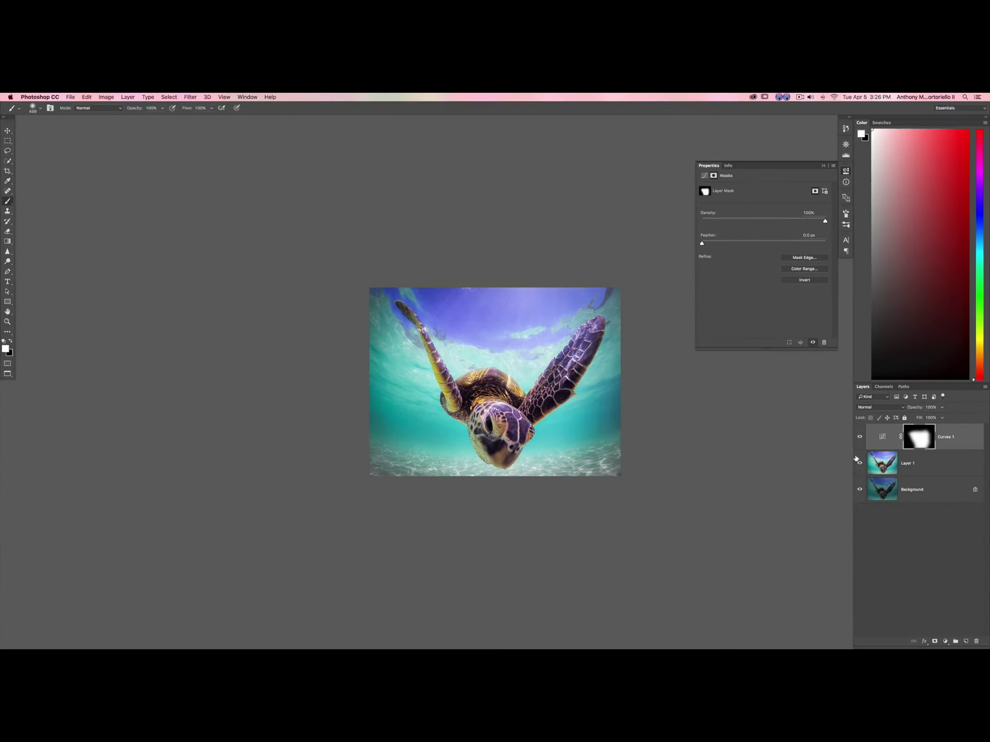
{"action": "key", "text": "f"}
{"action": "key", "text": "Tab"}
{"action": "key", "text": "Tab"}
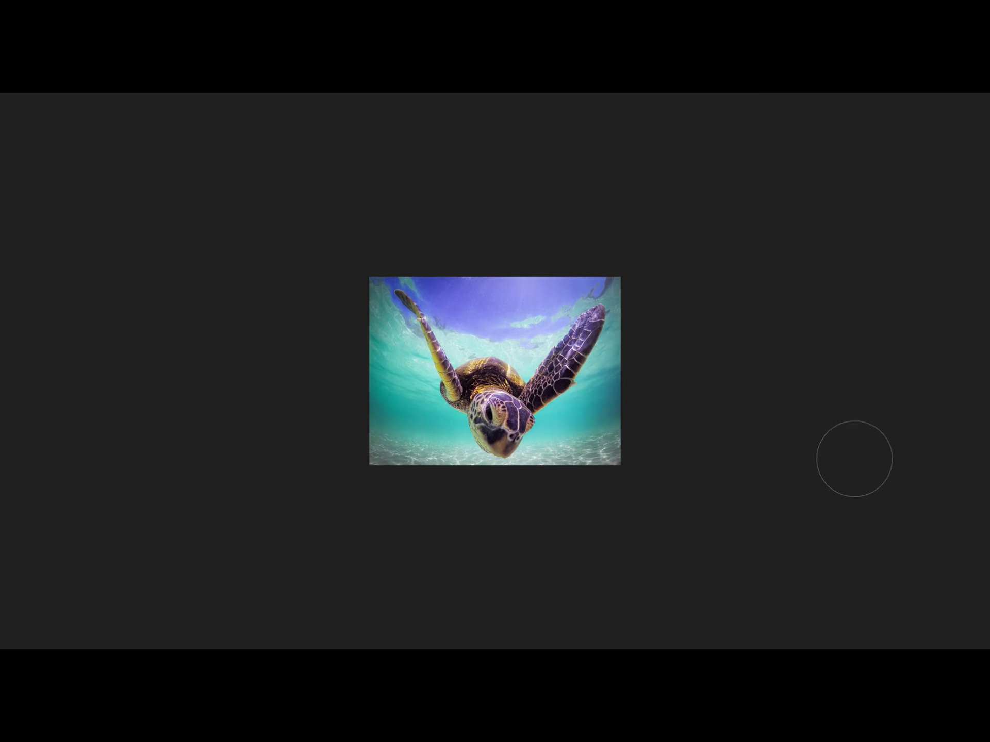
{"action": "key", "text": "ctrl+plus"}
{"action": "key", "text": "ctrl+minus"}
{"action": "key", "text": "b"}
{"action": "key", "text": "space"}
{"action": "left_click_drag", "start_coordinate": [520, 429], "coordinate": [534, 452]}
{"action": "key", "text": "f"}
{"action": "key", "text": "f"}
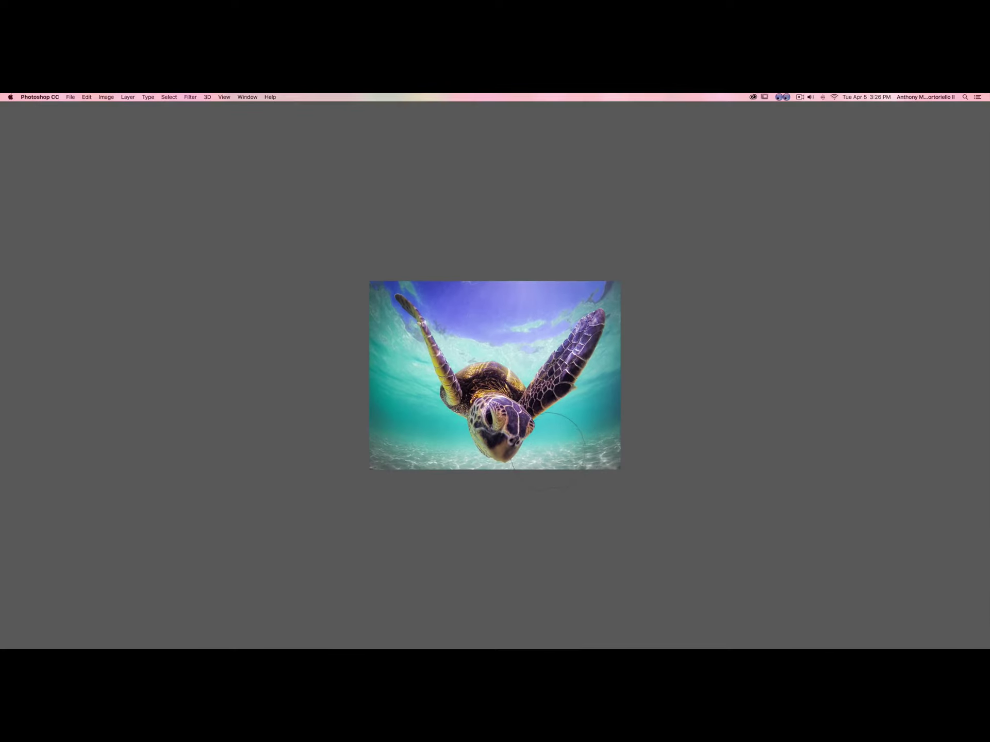
{"action": "key", "text": "f"}
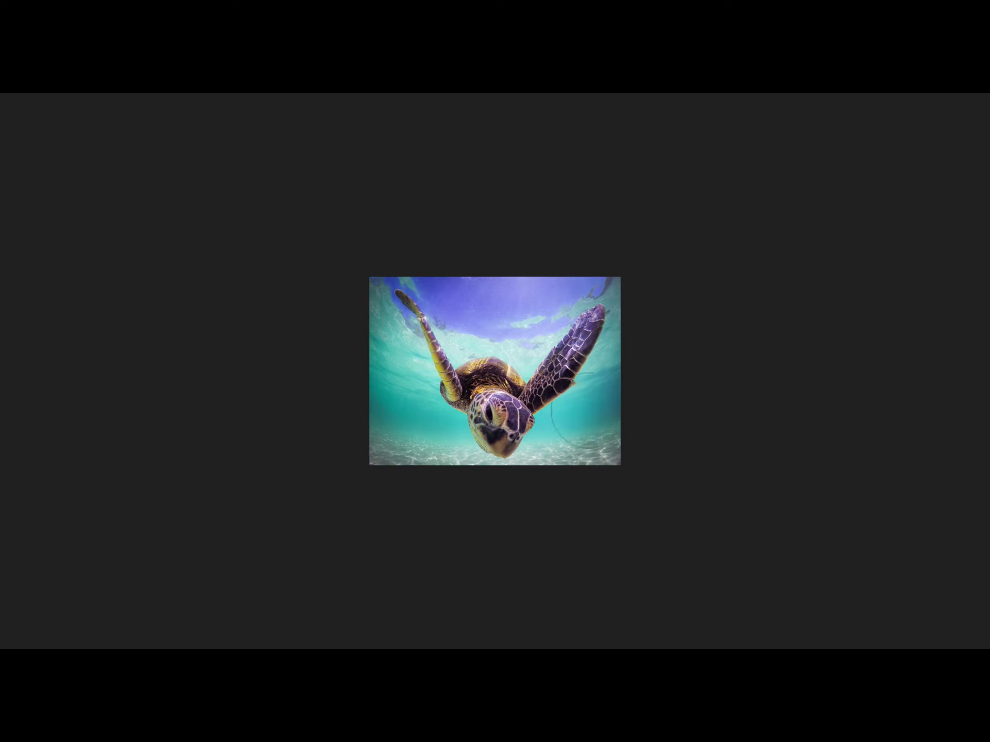